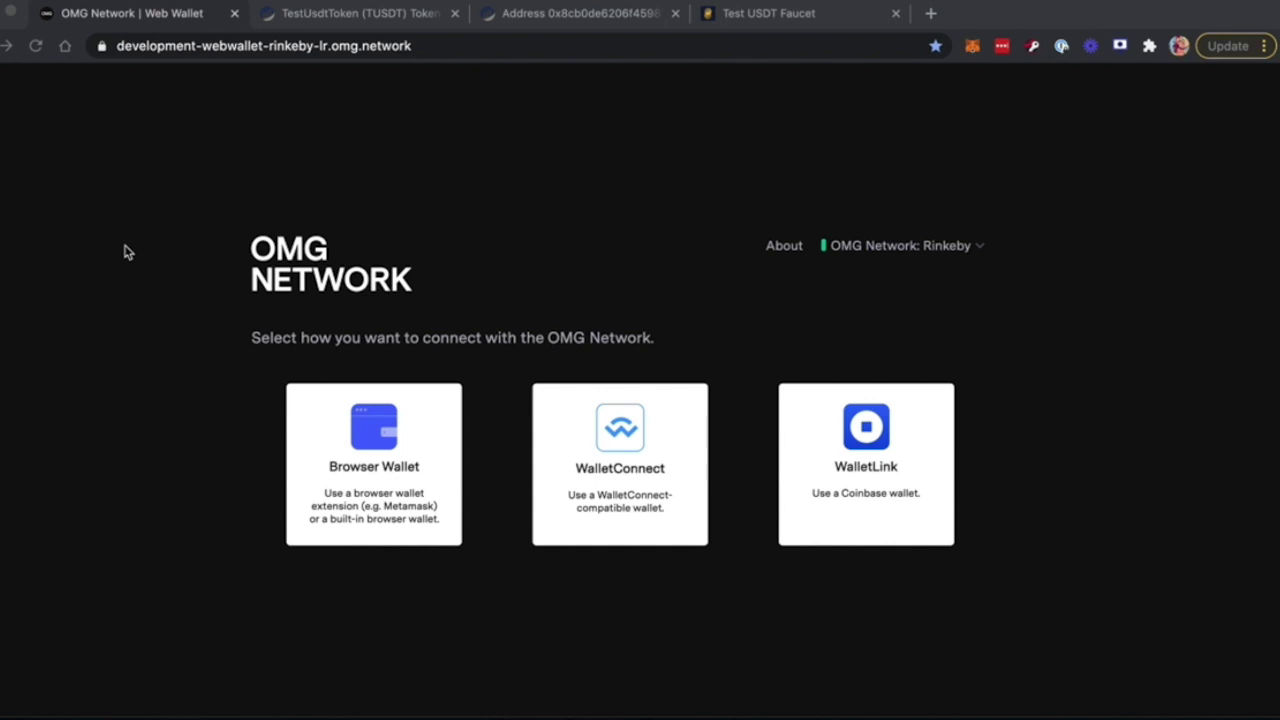
Confirm MetaMask is on Rinkeby and list its accounts, including the active Ledger 1 account
{"action": "left_click", "coordinate": [972, 50]}
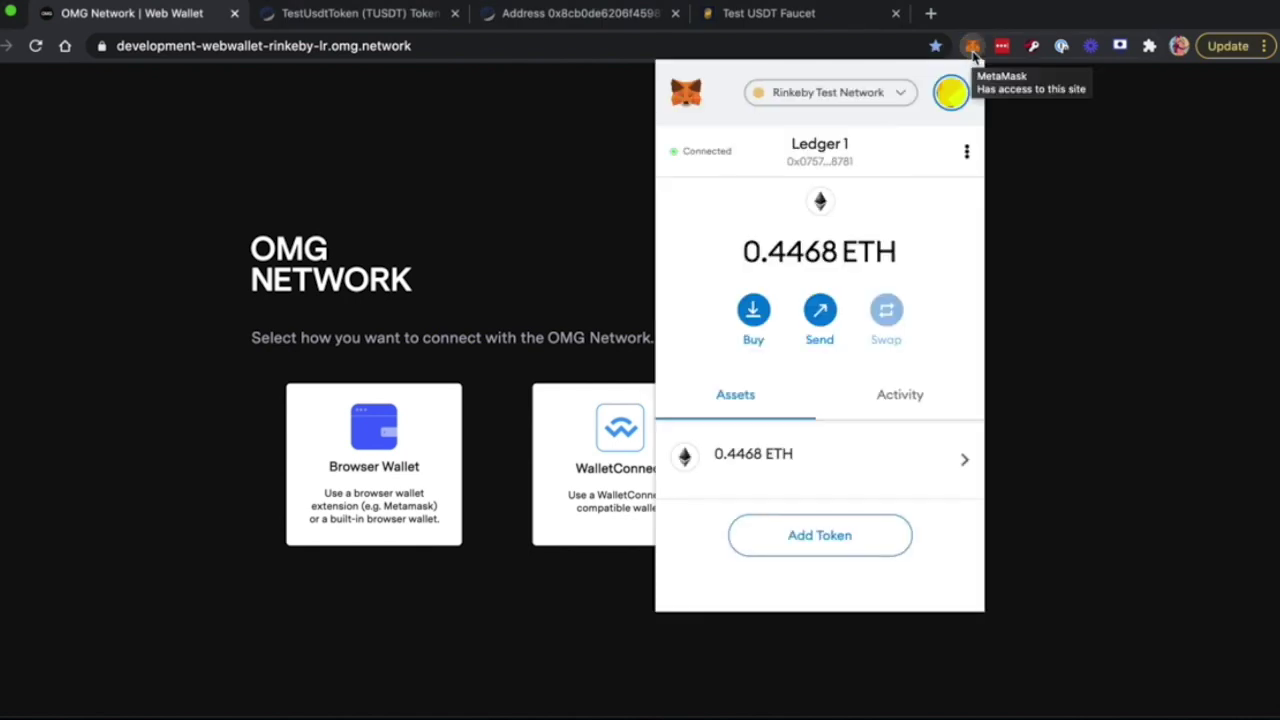
{"action": "left_click", "coordinate": [872, 98]}
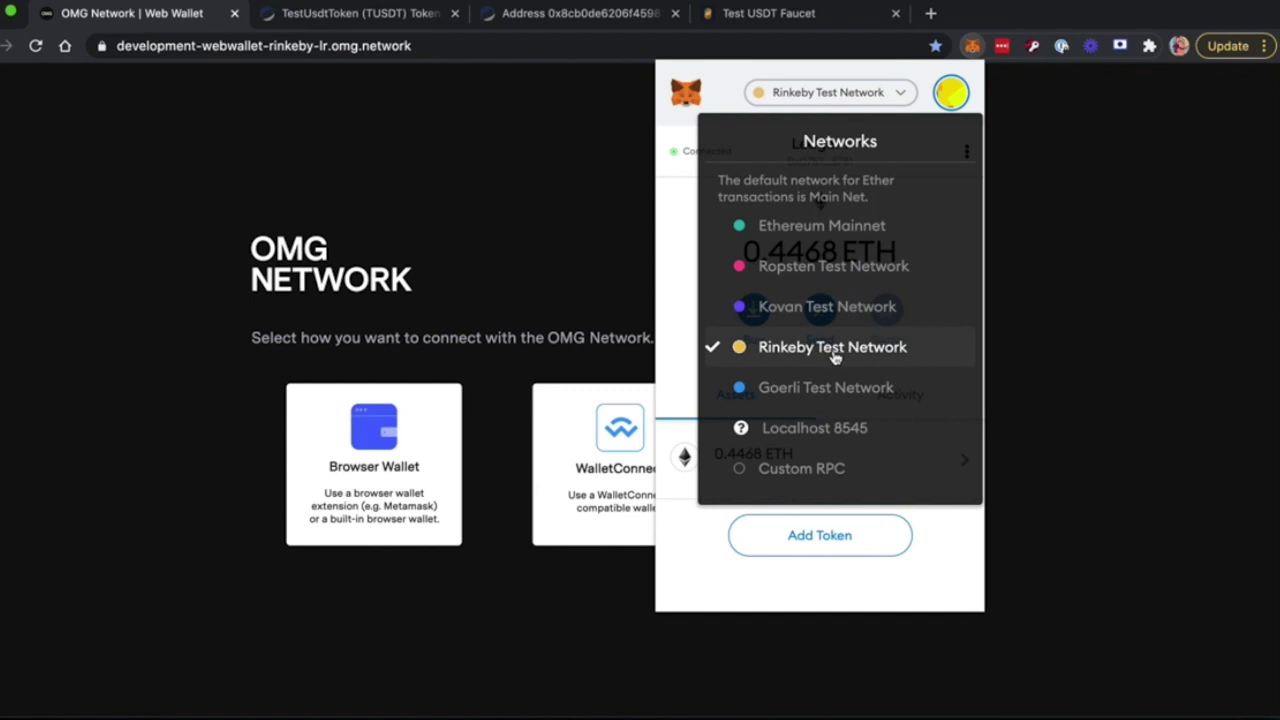
{"action": "left_click", "coordinate": [670, 270]}
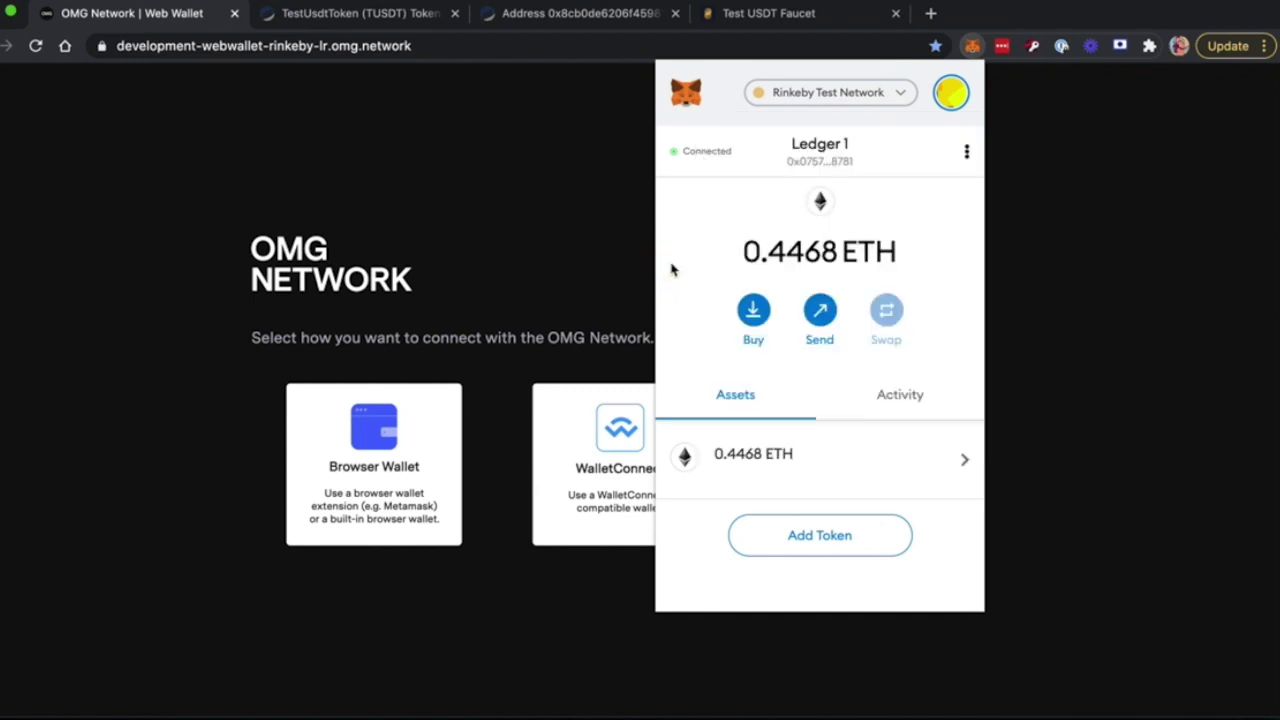
{"action": "left_click", "coordinate": [952, 94]}
{"action": "scroll", "coordinate": [861, 338], "scroll_direction": "down", "scroll_amount": 5}
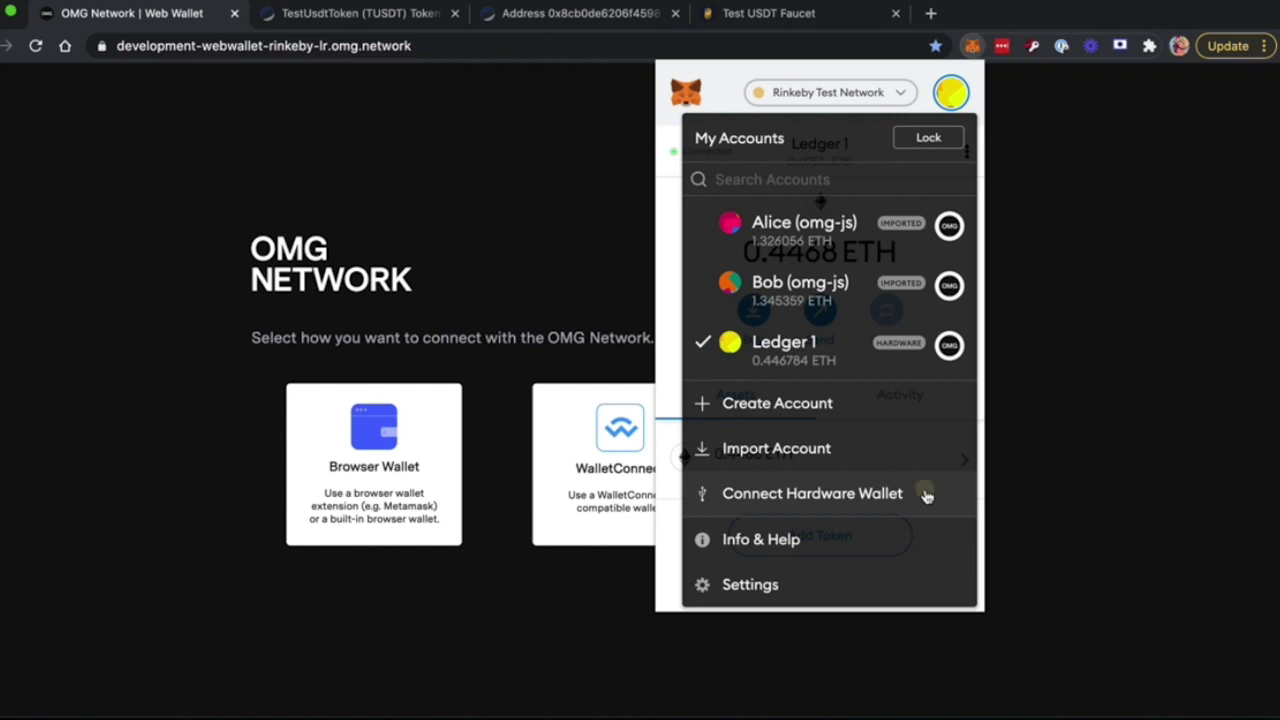
Start a Ledger hardware wallet connection in MetaMask and connect to the device
{"action": "left_click", "coordinate": [926, 496]}
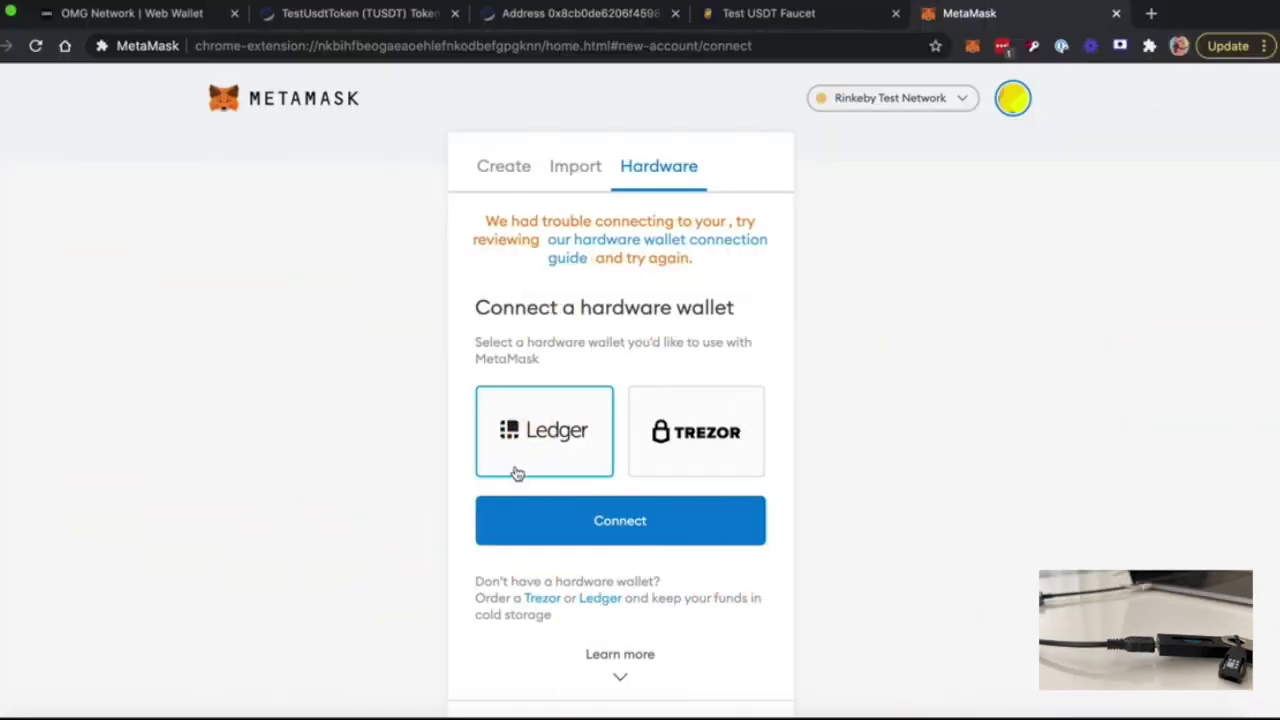
{"action": "left_click", "coordinate": [648, 529]}
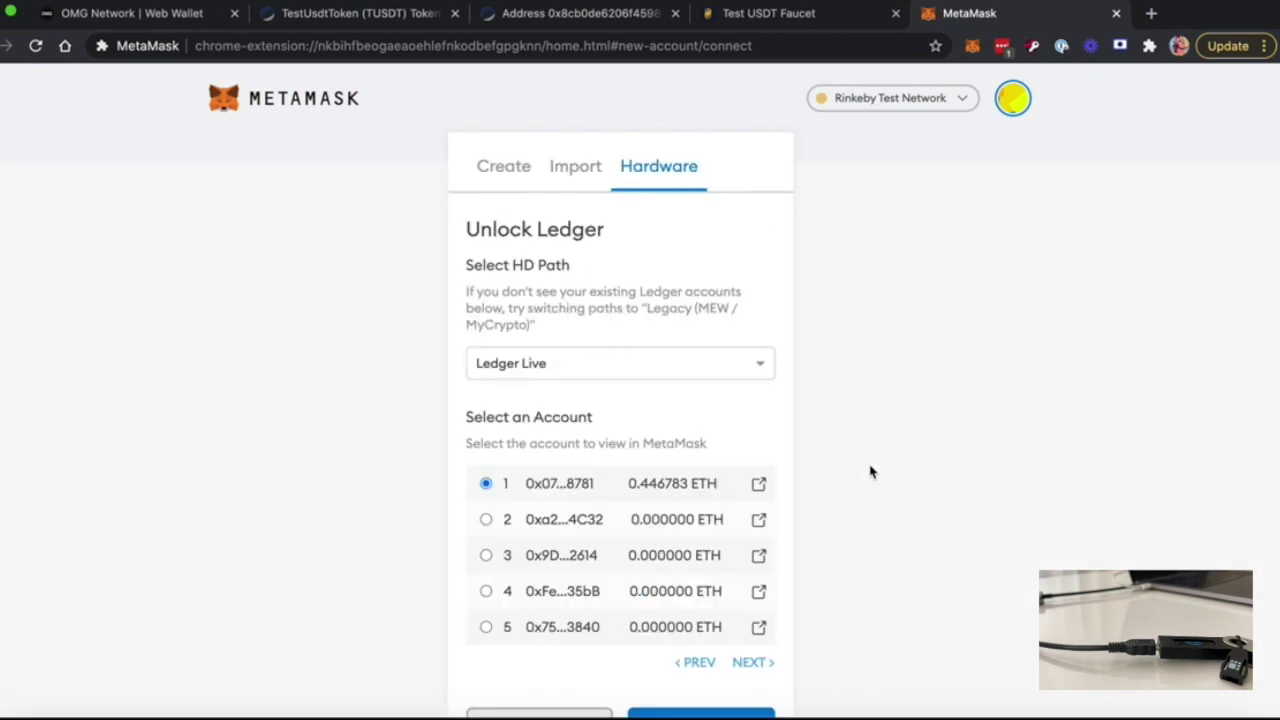
Unlock the first Ledger account, opening the Ledger 1 wallet with 0.4468 ETH
{"action": "scroll", "coordinate": [870, 472], "scroll_direction": "down", "scroll_amount": 2}
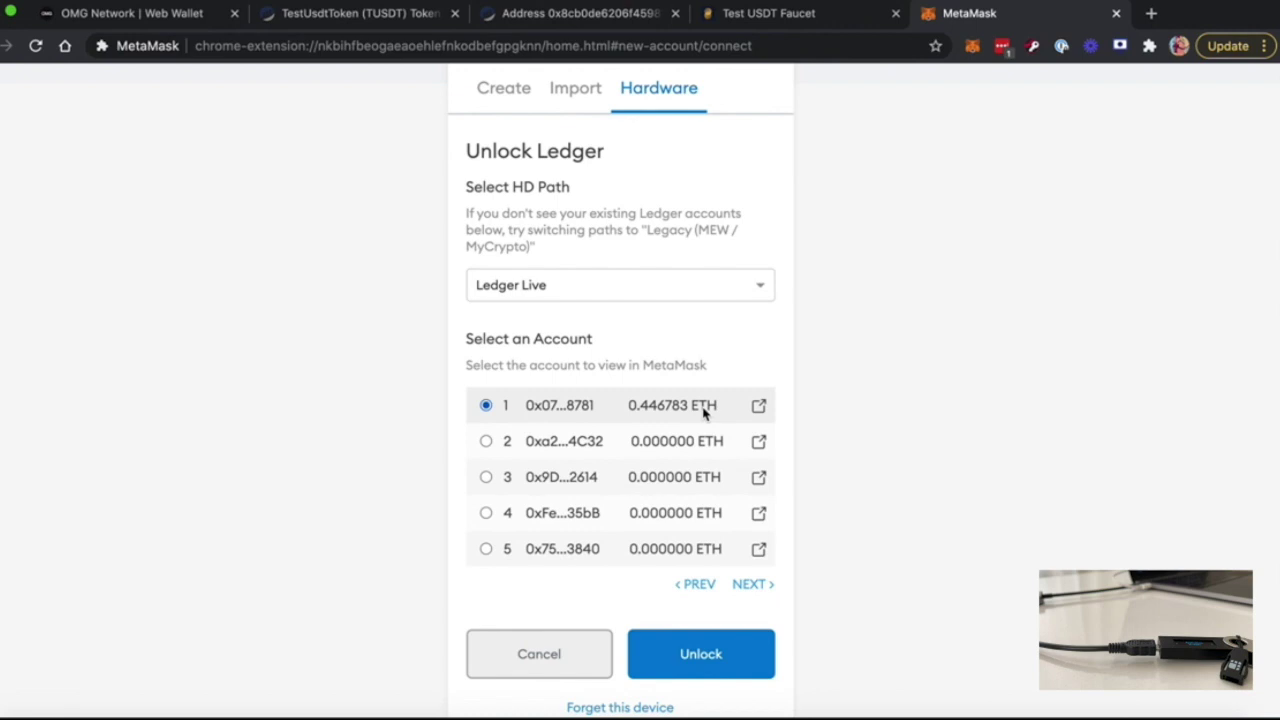
{"action": "left_click", "coordinate": [695, 655]}
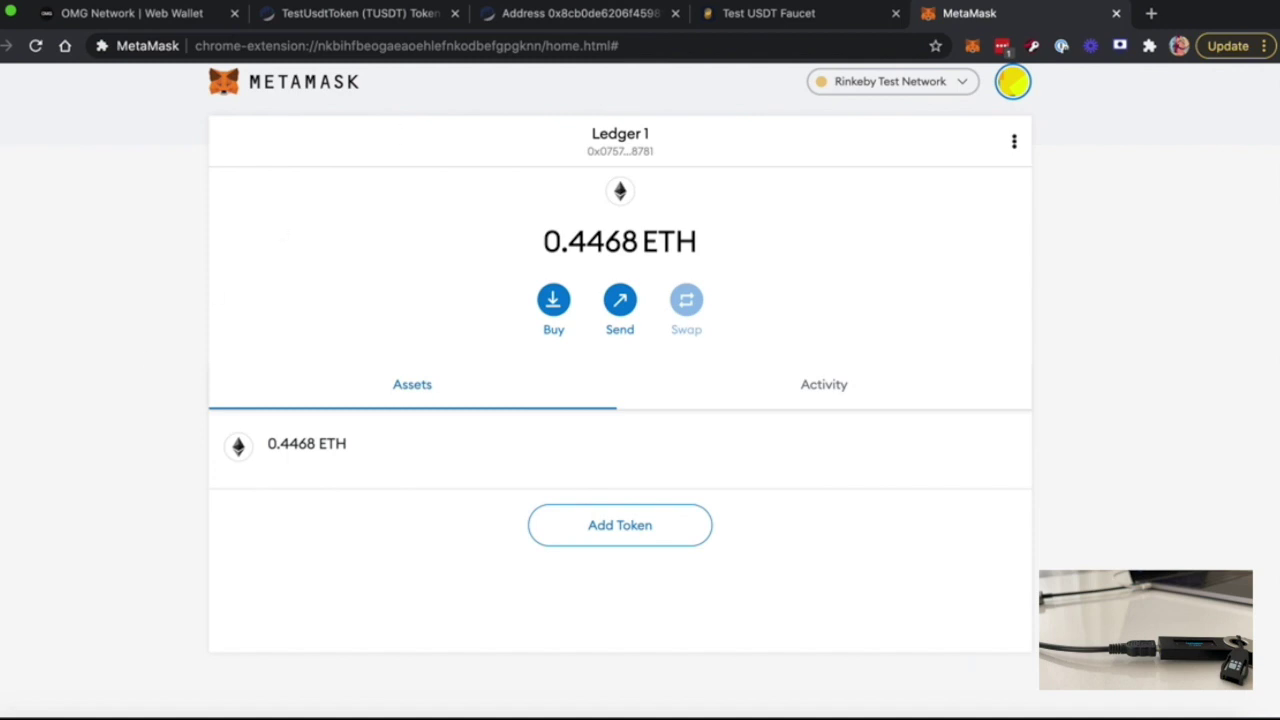
Copy the TUSDT contract address from the TestUsdtToken Etherscan page
{"action": "left_click", "coordinate": [785, 18]}
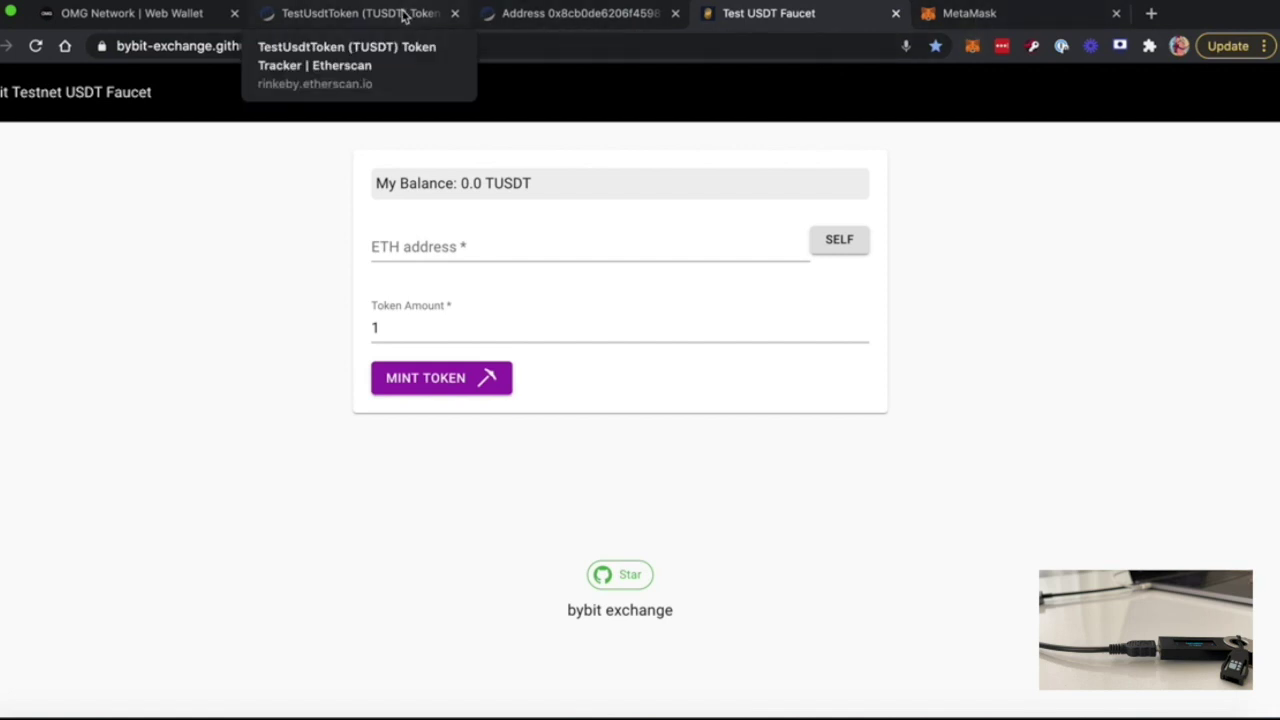
{"action": "left_click", "coordinate": [403, 16]}
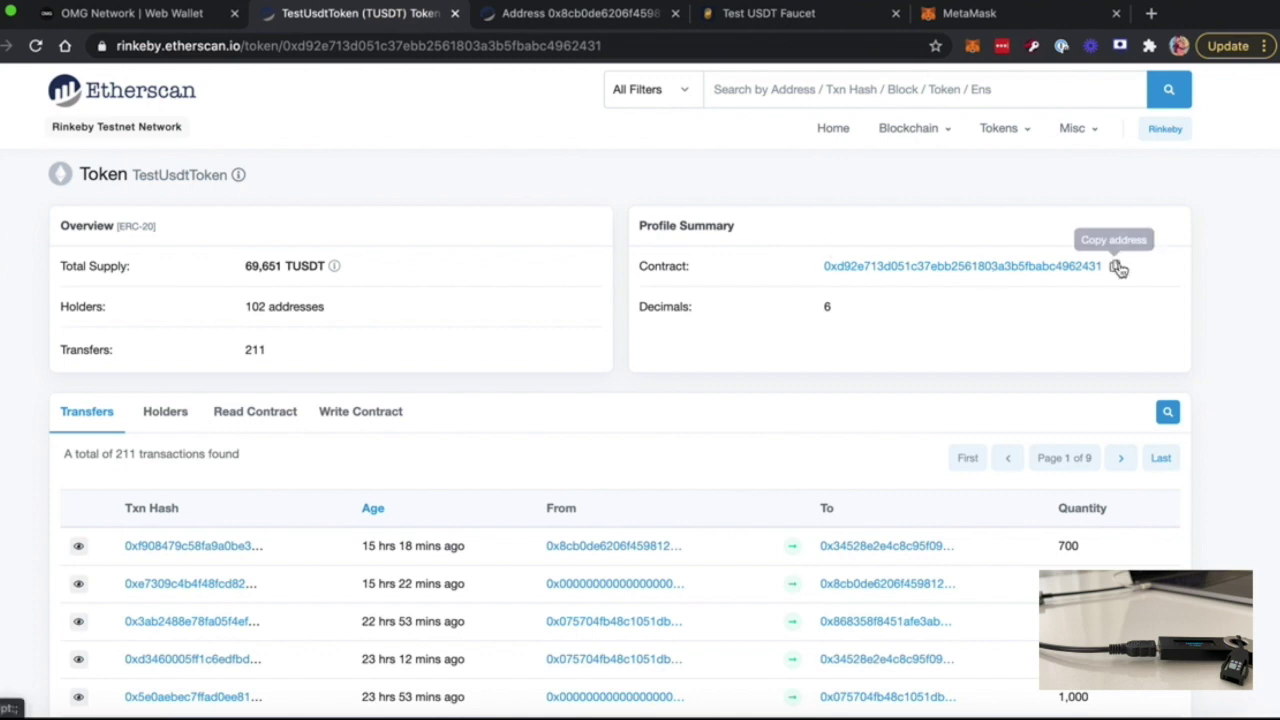
{"action": "left_click", "coordinate": [1118, 268]}
{"action": "left_click", "coordinate": [968, 14]}
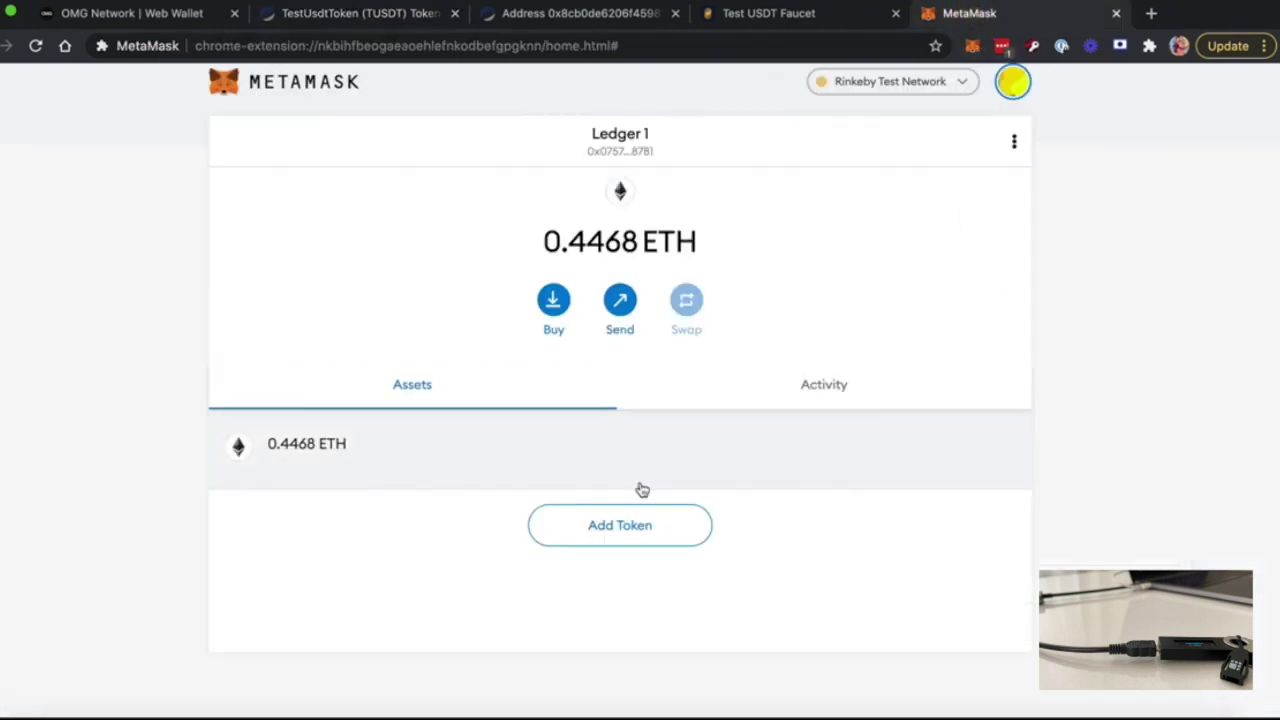
Add TUSDT to MetaMask as a custom token from that address, showing 790 TUSDT
{"action": "left_click", "coordinate": [618, 526]}
{"action": "left_click", "coordinate": [583, 229]}
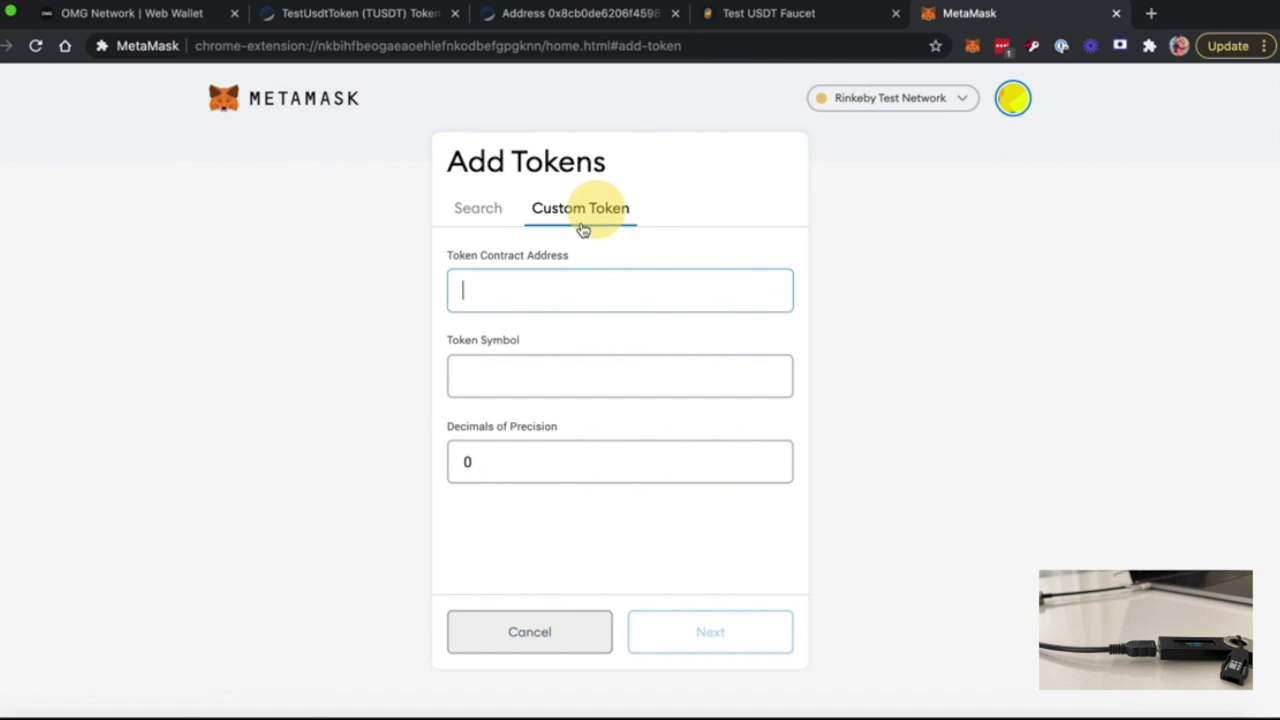
{"action": "key", "text": "super+v"}
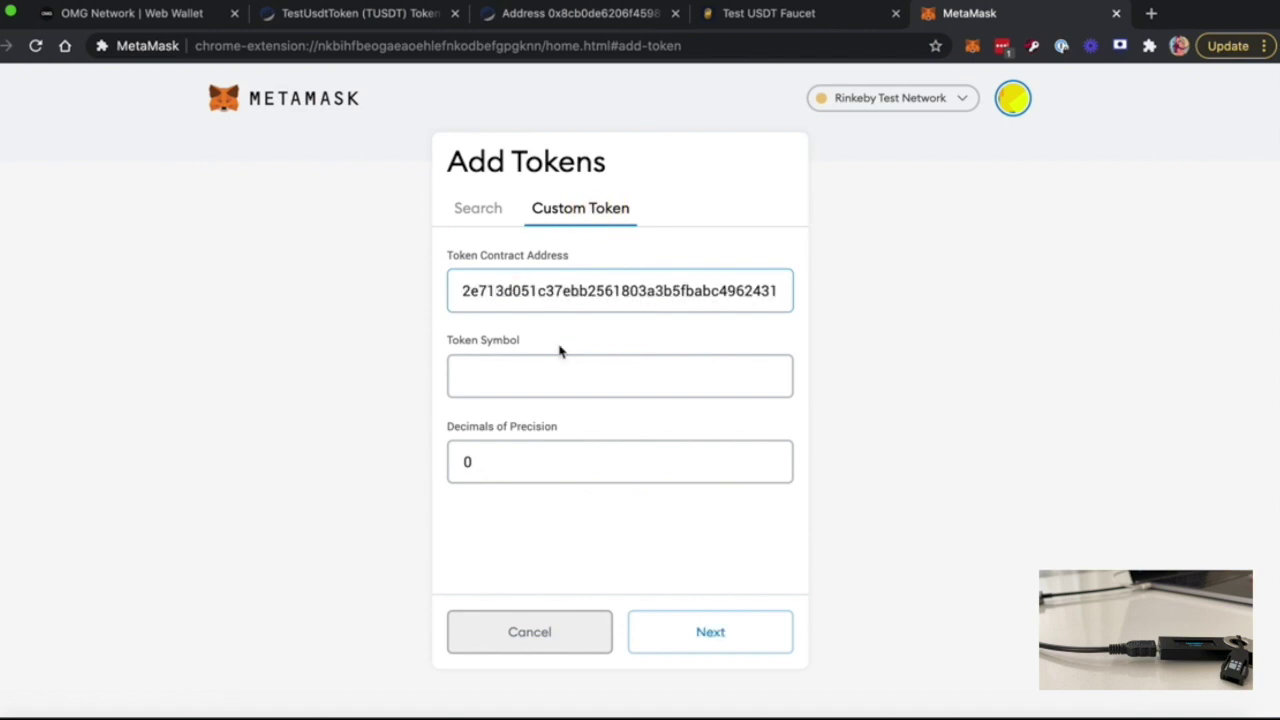
{"action": "left_click", "coordinate": [689, 636]}
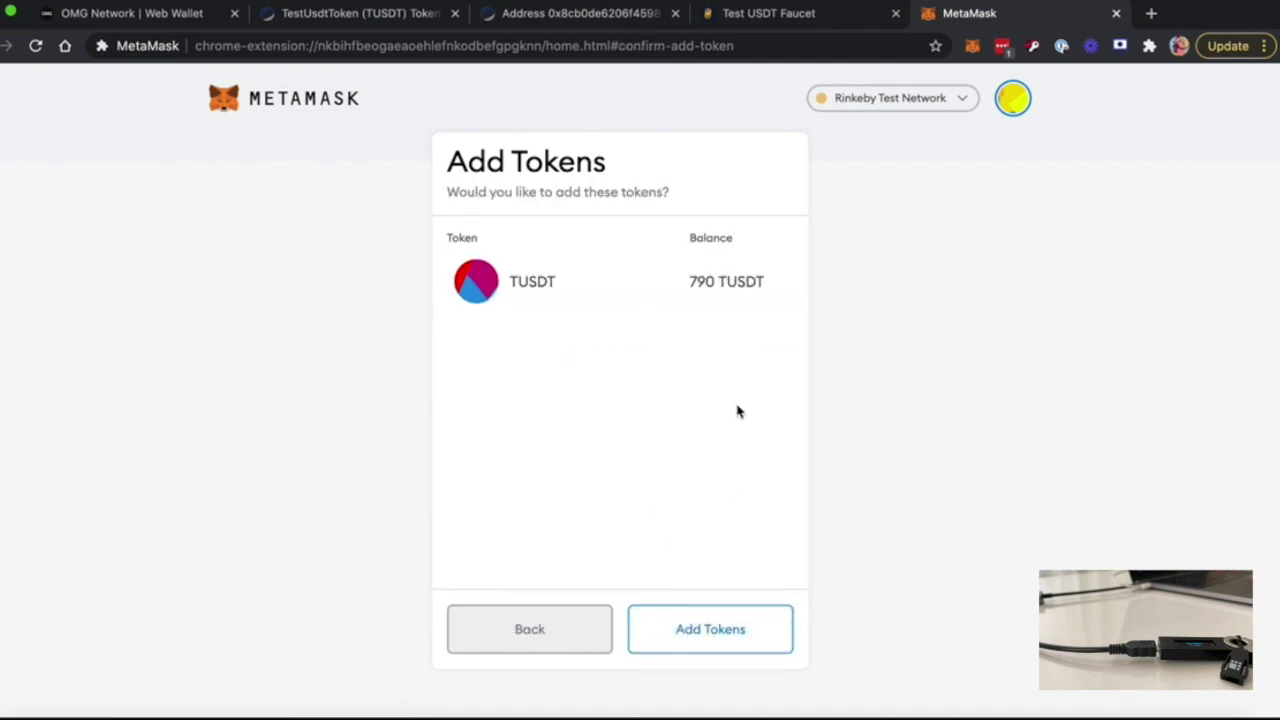
{"action": "left_click", "coordinate": [689, 628]}
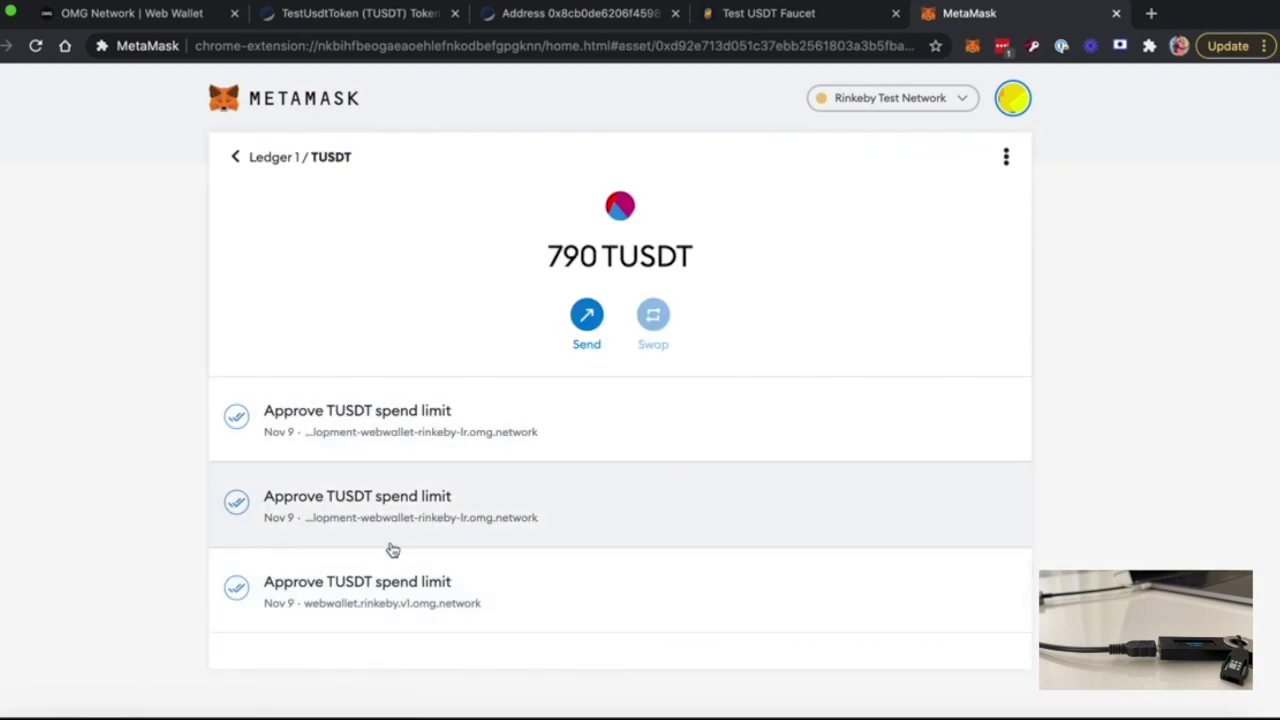
{"action": "left_click", "coordinate": [240, 163]}
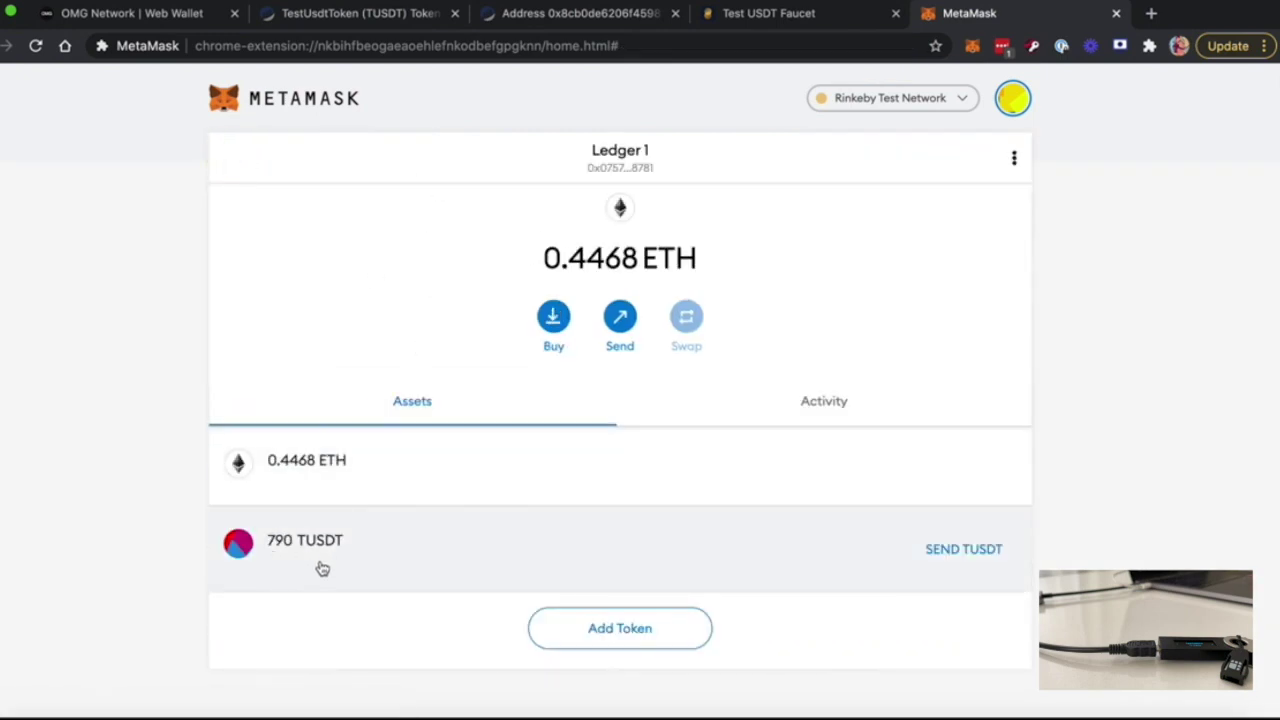
{"action": "left_click", "coordinate": [776, 18]}
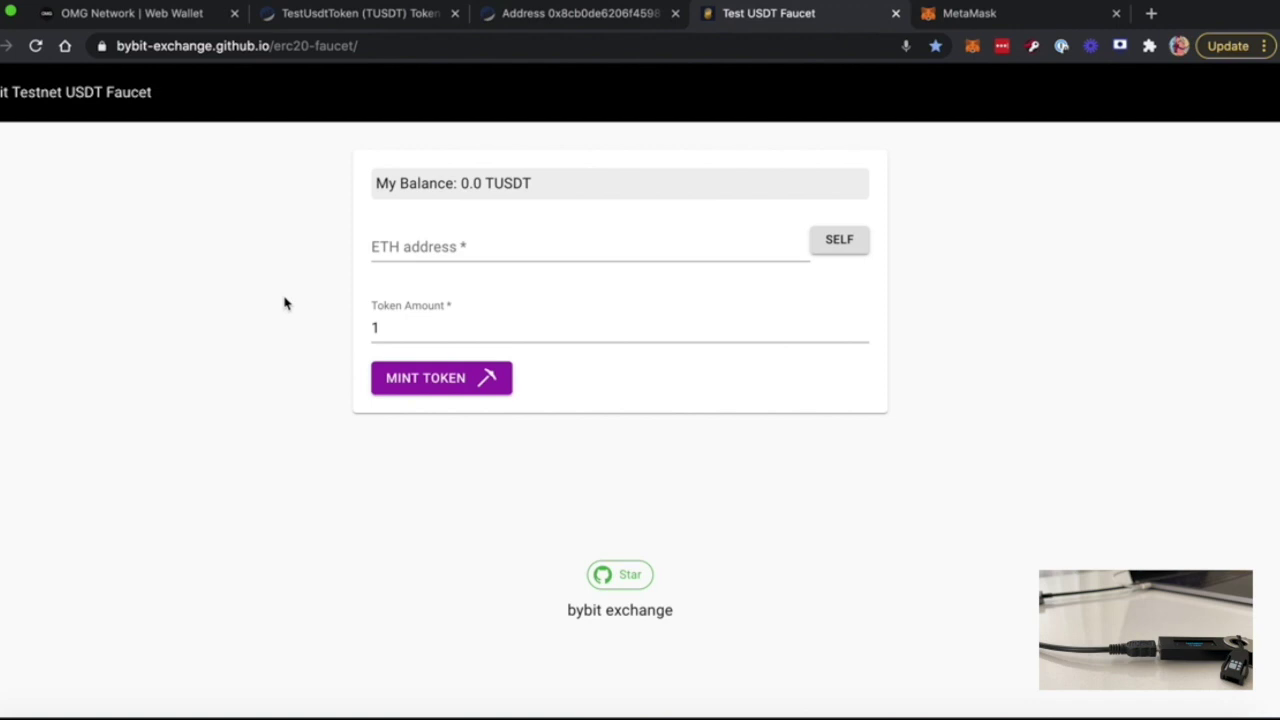
Connect the OMG web wallet via the browser wallet, showing 4 TUSDT childchain and 790 rootchain
{"action": "left_click", "coordinate": [958, 16]}
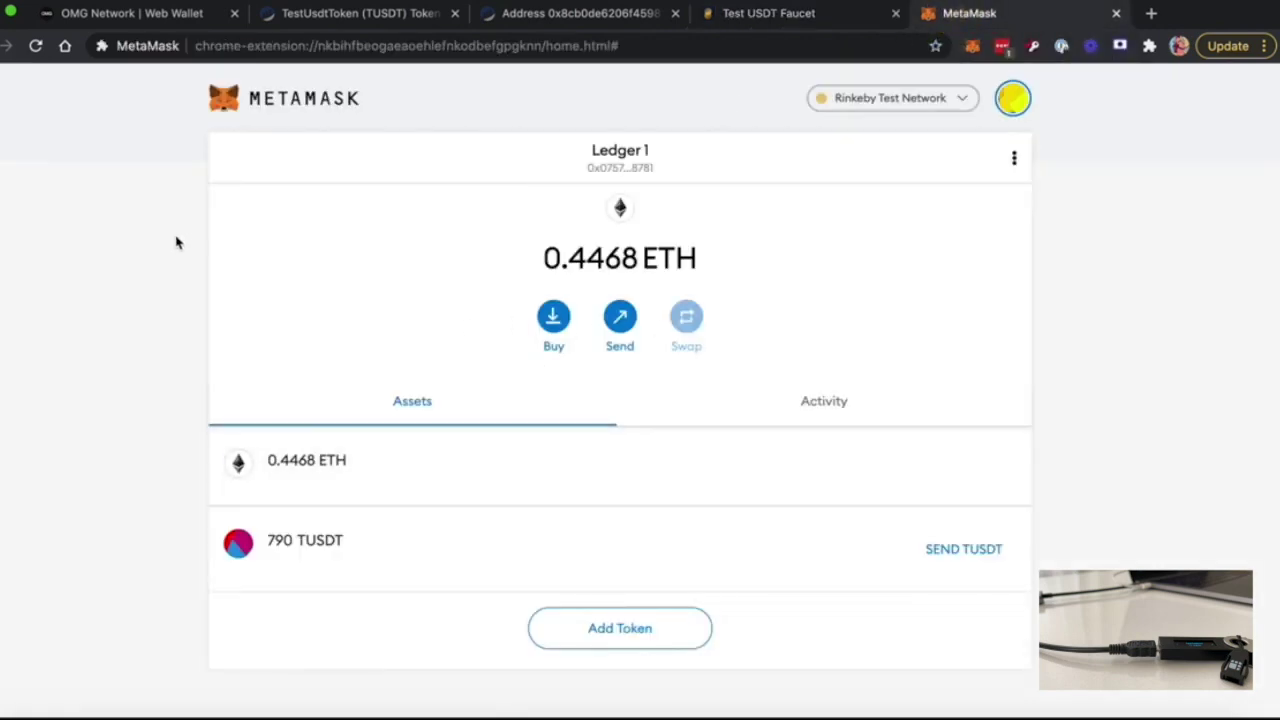
{"action": "left_click", "coordinate": [147, 16]}
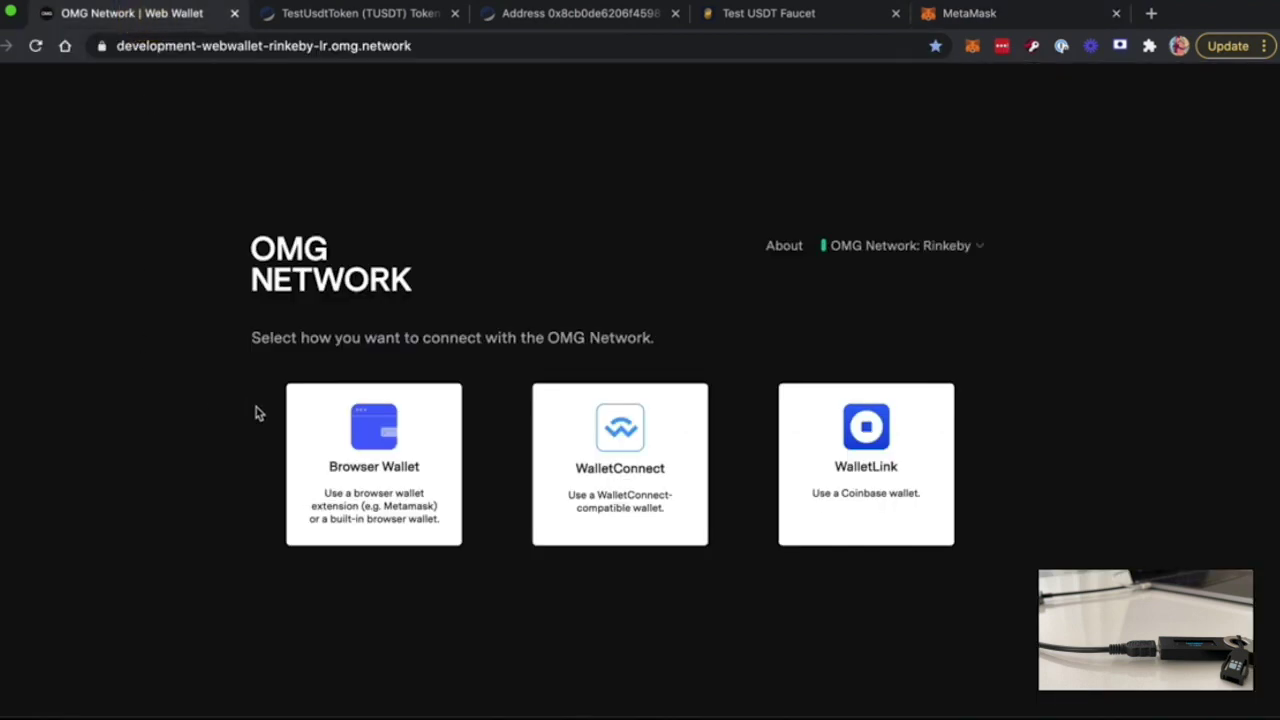
{"action": "left_click", "coordinate": [295, 444]}
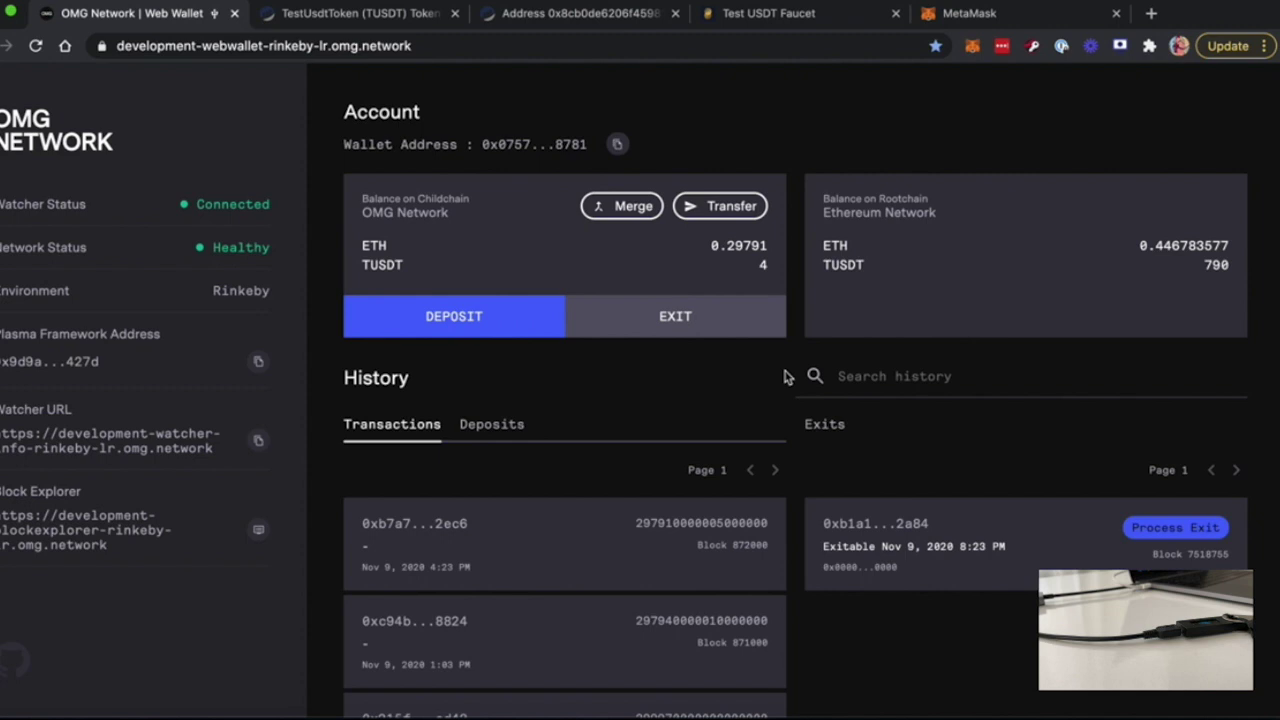
Start an ERC20 deposit with the TestUsdtToken contract address from Etherscan and amount 100
{"action": "left_click", "coordinate": [452, 317]}
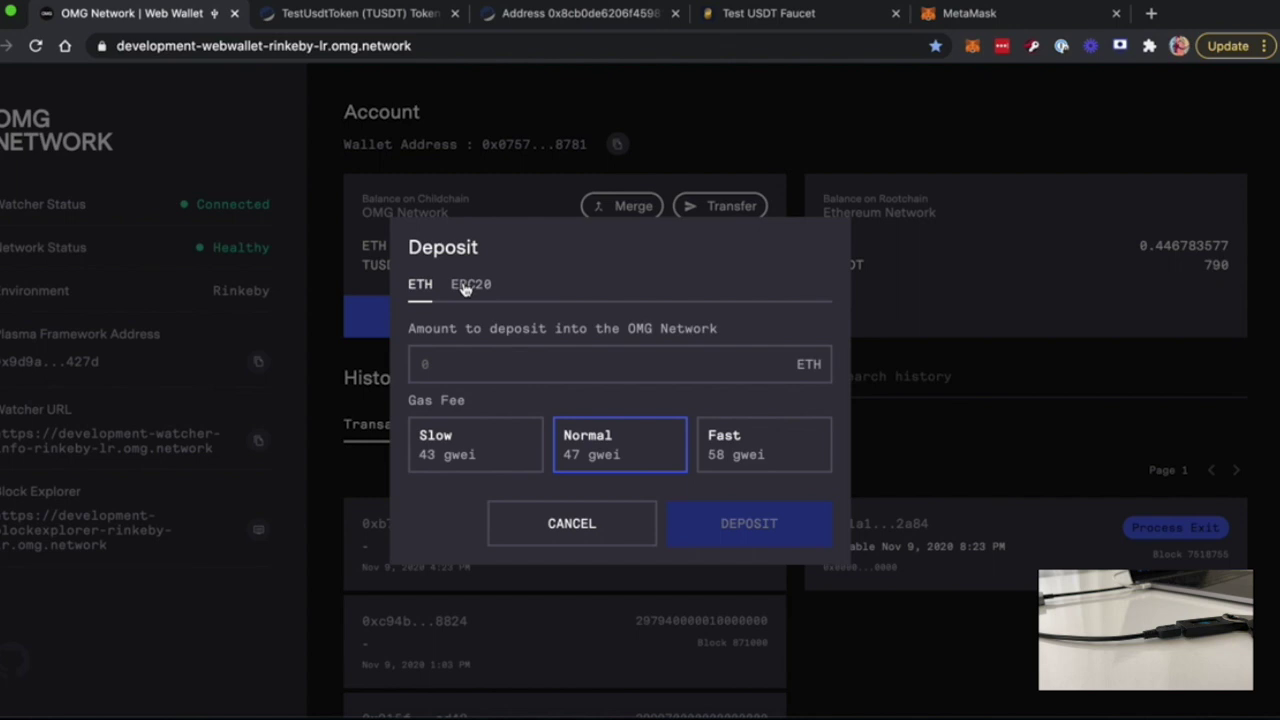
{"action": "left_click", "coordinate": [465, 288]}
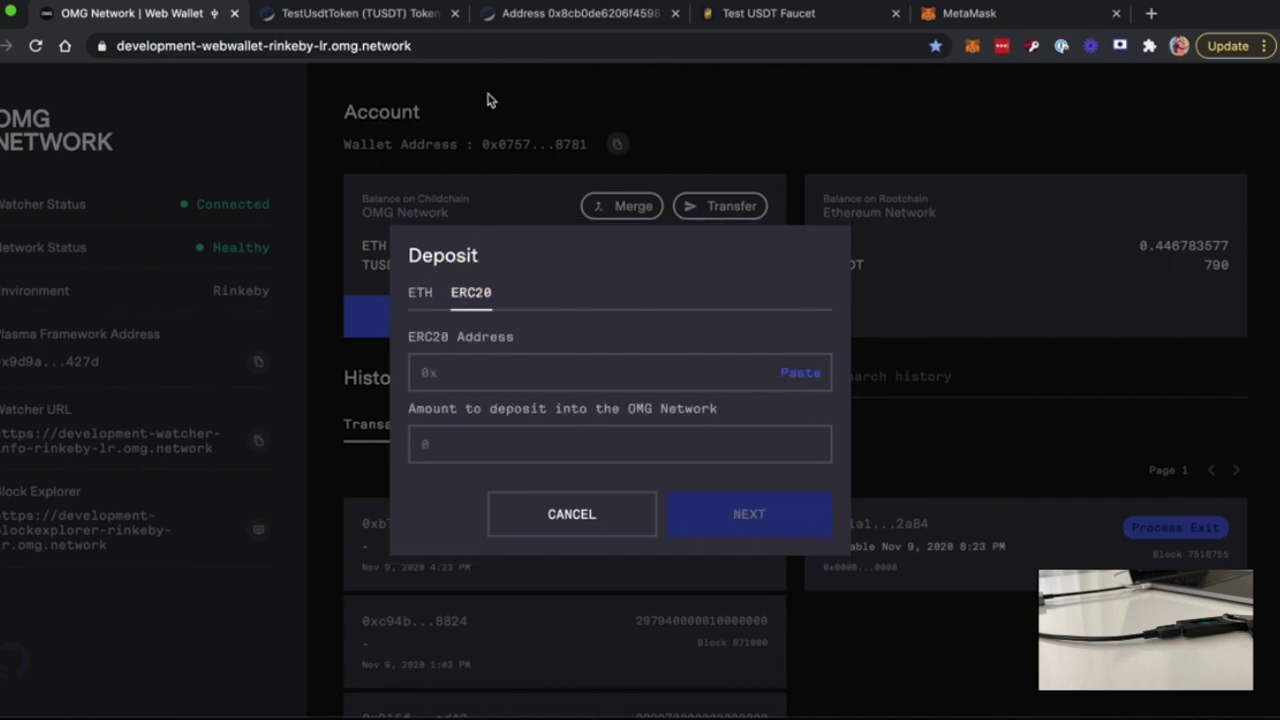
{"action": "left_click", "coordinate": [400, 16]}
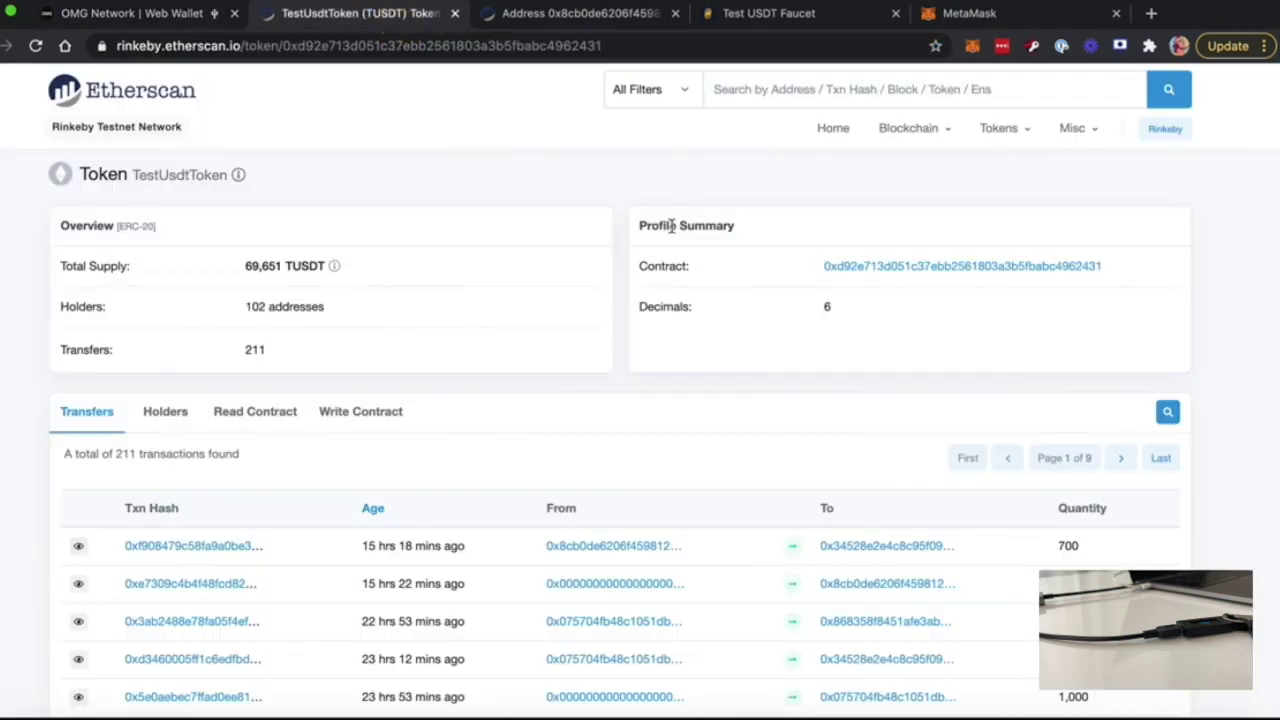
{"action": "left_click", "coordinate": [1117, 267]}
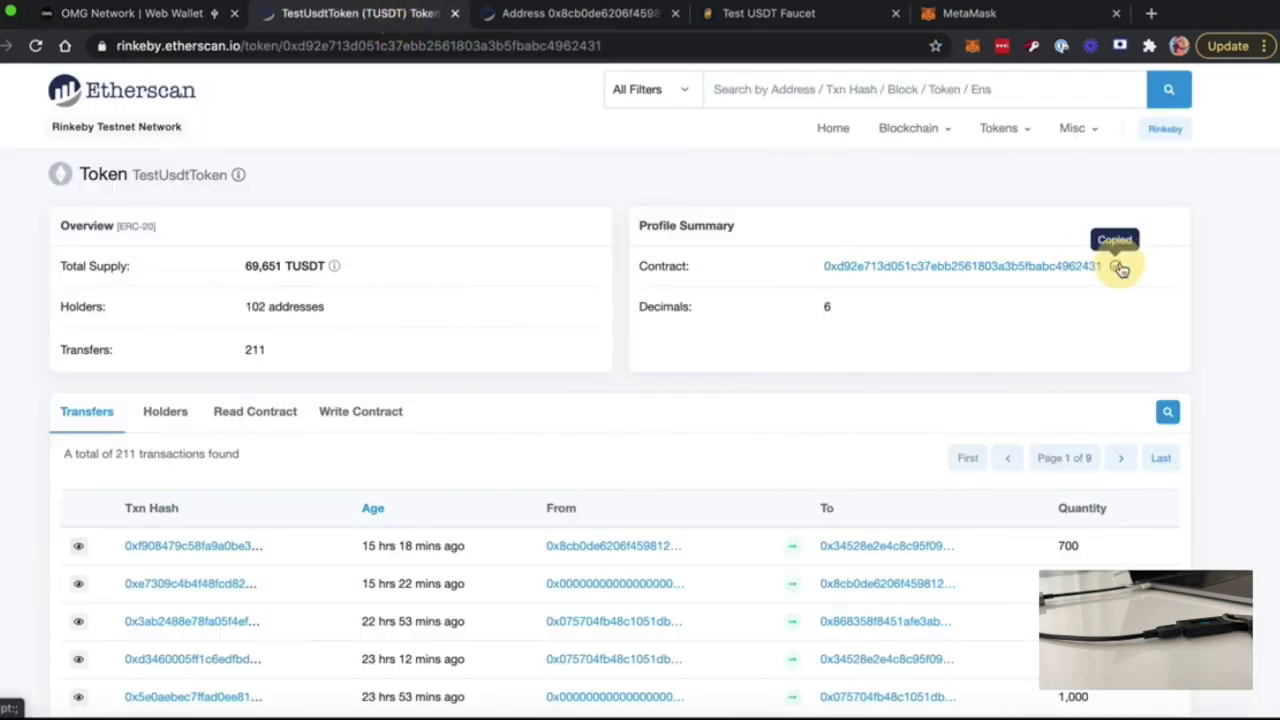
{"action": "left_click", "coordinate": [172, 12]}
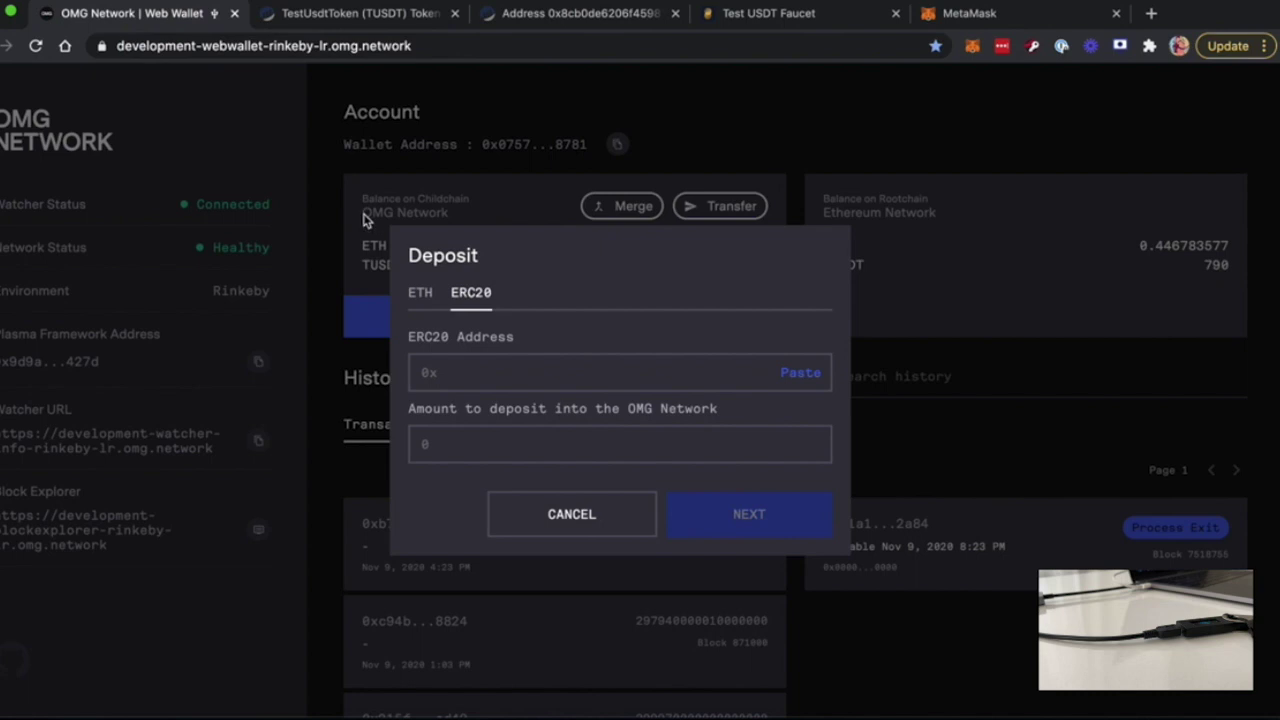
{"action": "left_click", "coordinate": [428, 372]}
{"action": "key", "text": "ctrl+v"}
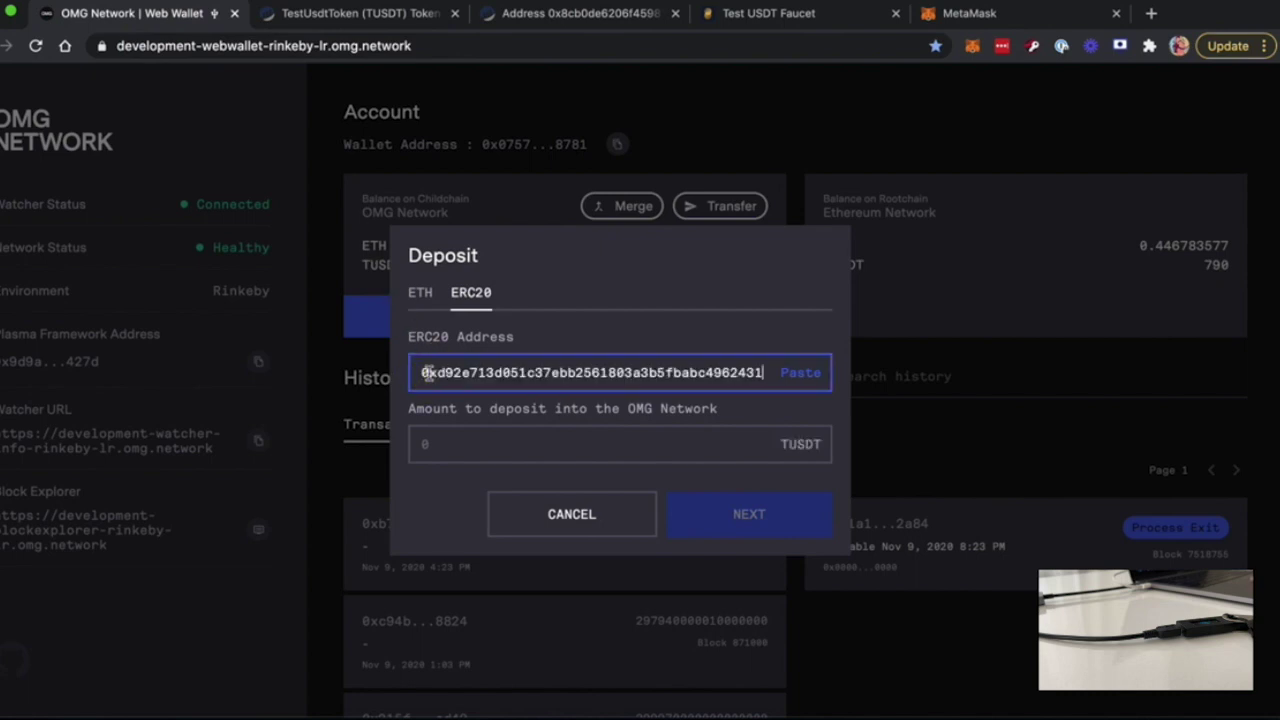
{"action": "left_click", "coordinate": [444, 442]}
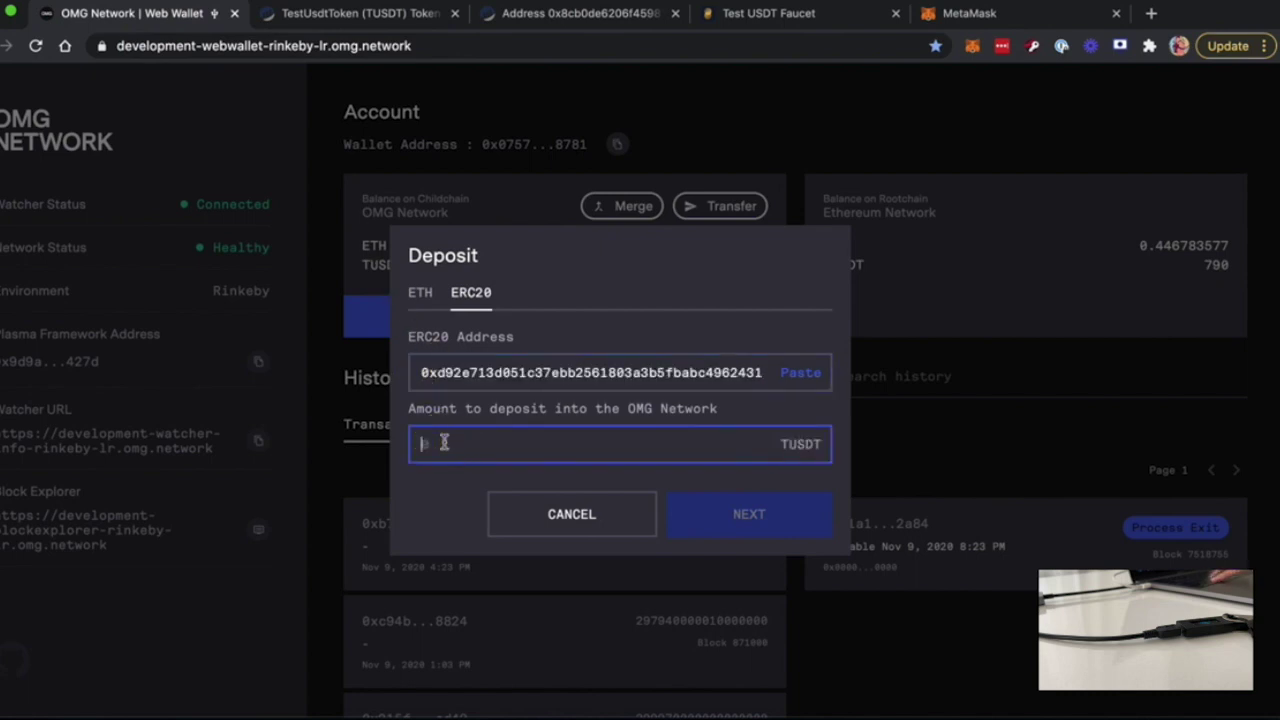
{"action": "type", "text": "100"}
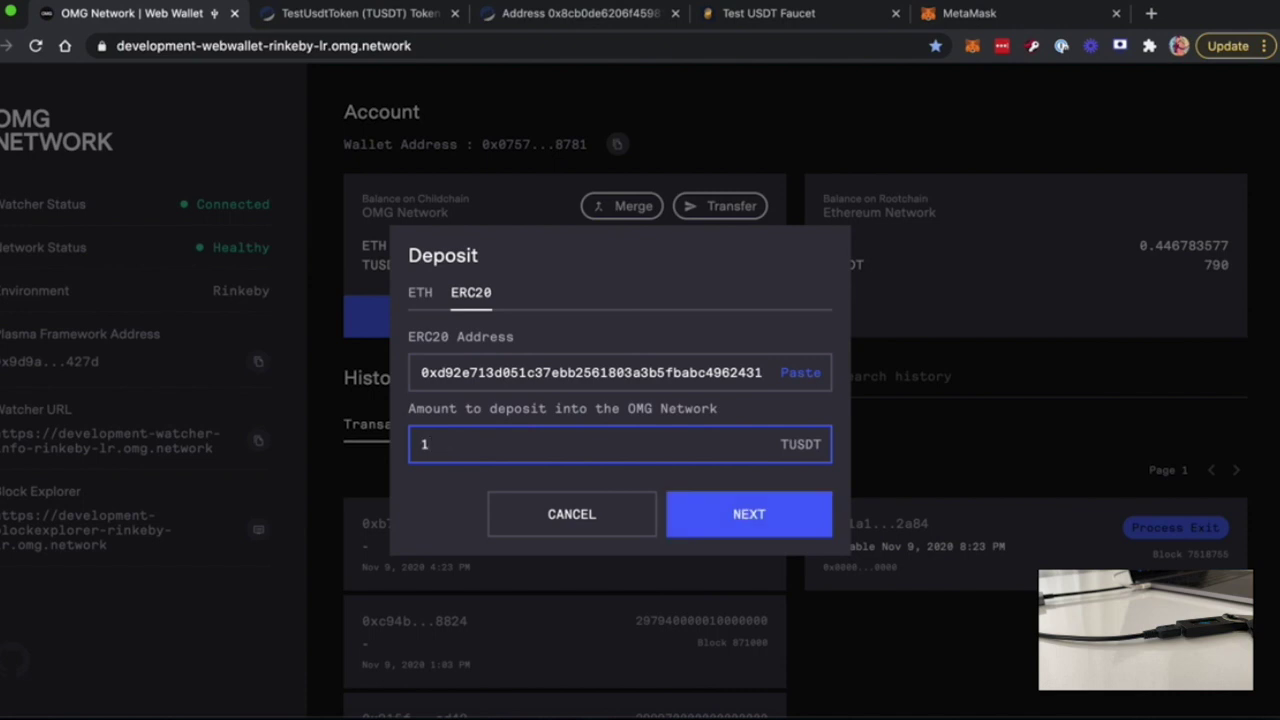
Approve spending 100 TUSDT at the Normal gas fee and confirm it in MetaMask
{"action": "left_click", "coordinate": [750, 514]}
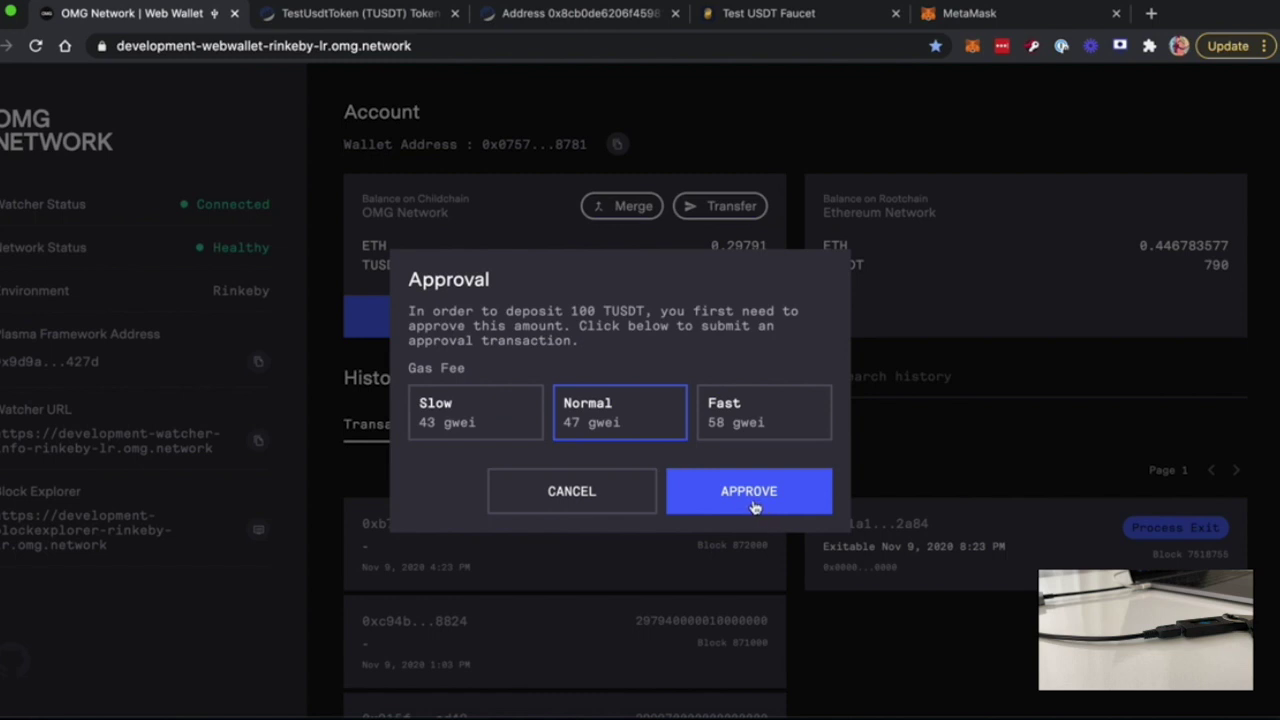
{"action": "left_click", "coordinate": [700, 491]}
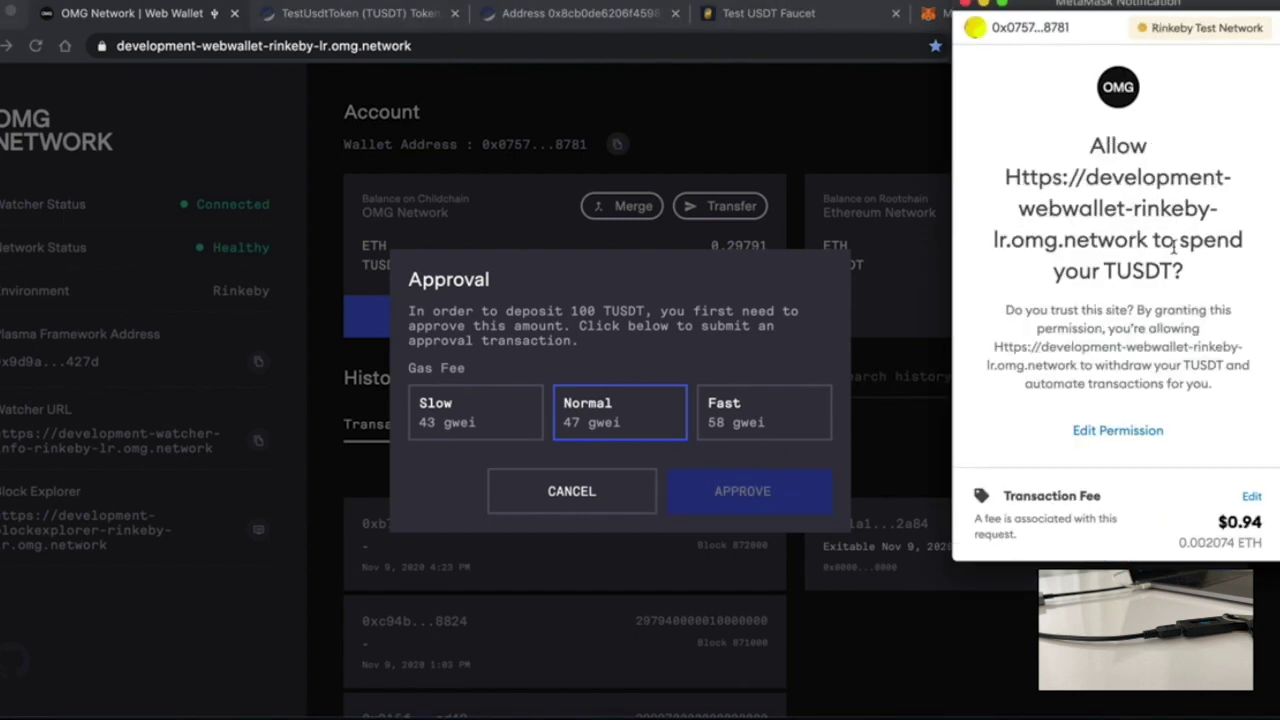
{"action": "scroll", "coordinate": [1175, 245], "scroll_direction": "down", "scroll_amount": 3}
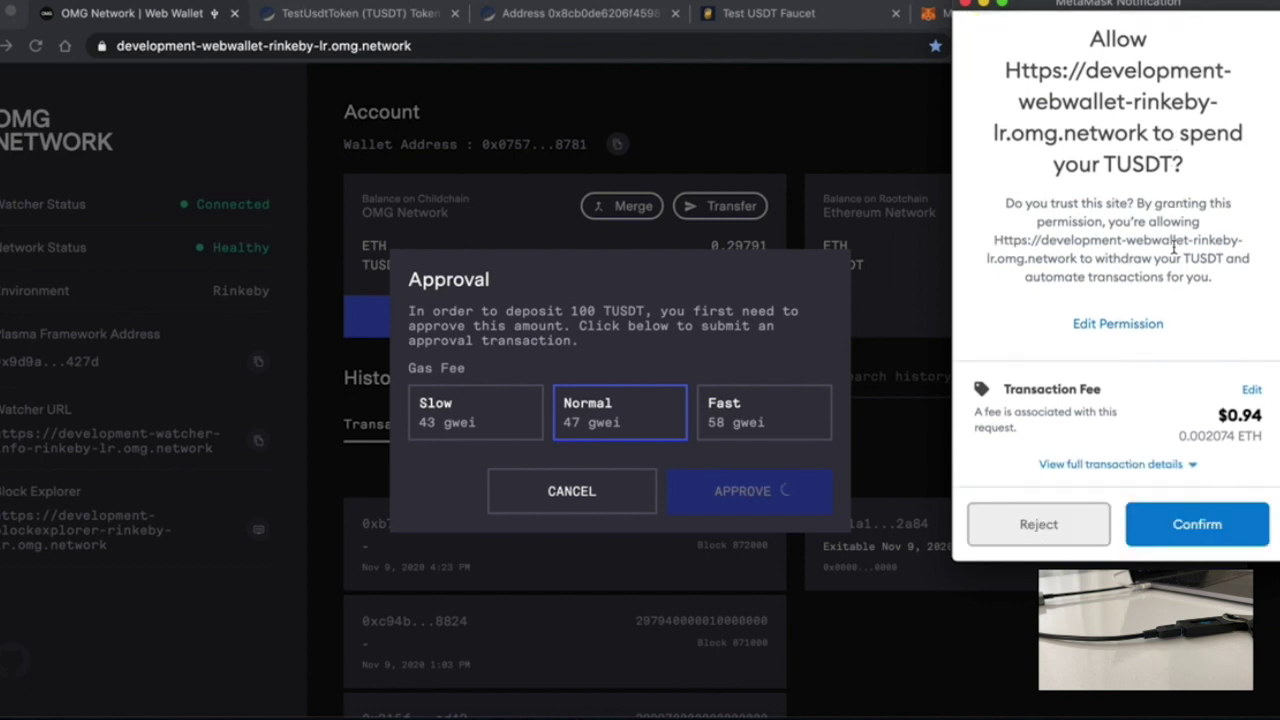
{"action": "left_click", "coordinate": [1190, 522]}
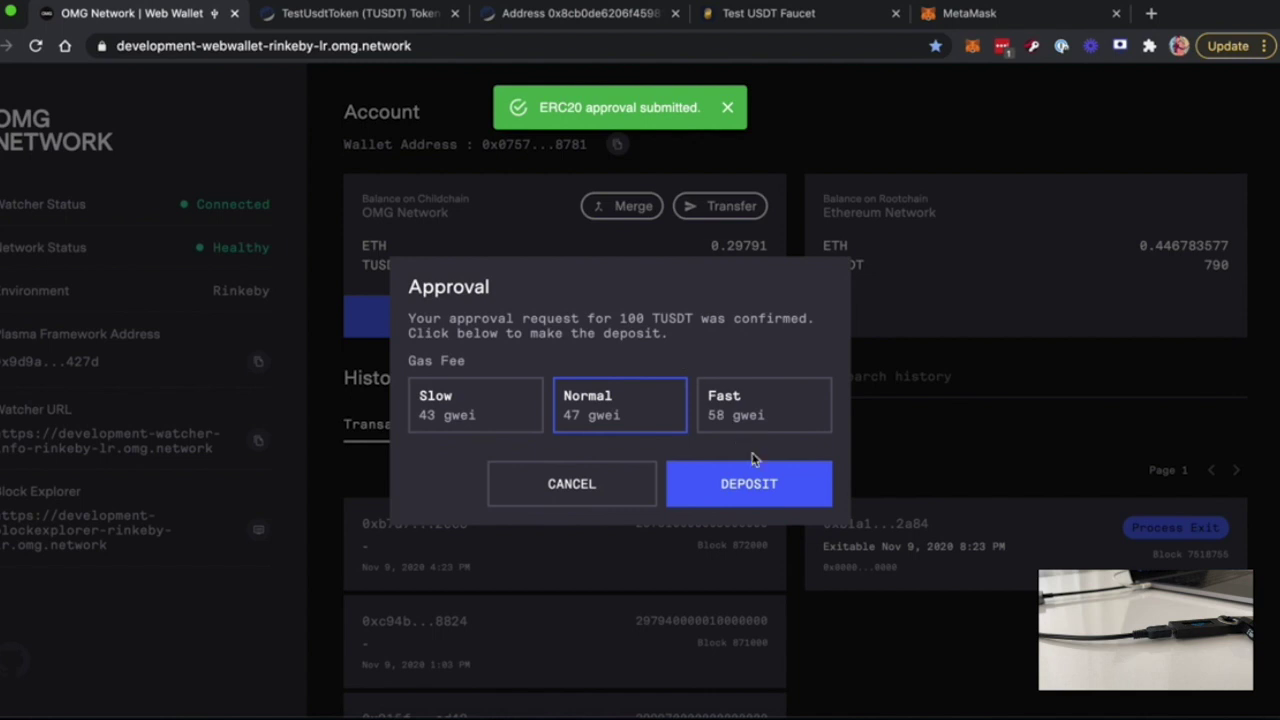
Make the approved 100 TUSDT deposit and confirm the transaction in MetaMask
{"action": "left_click", "coordinate": [758, 487]}
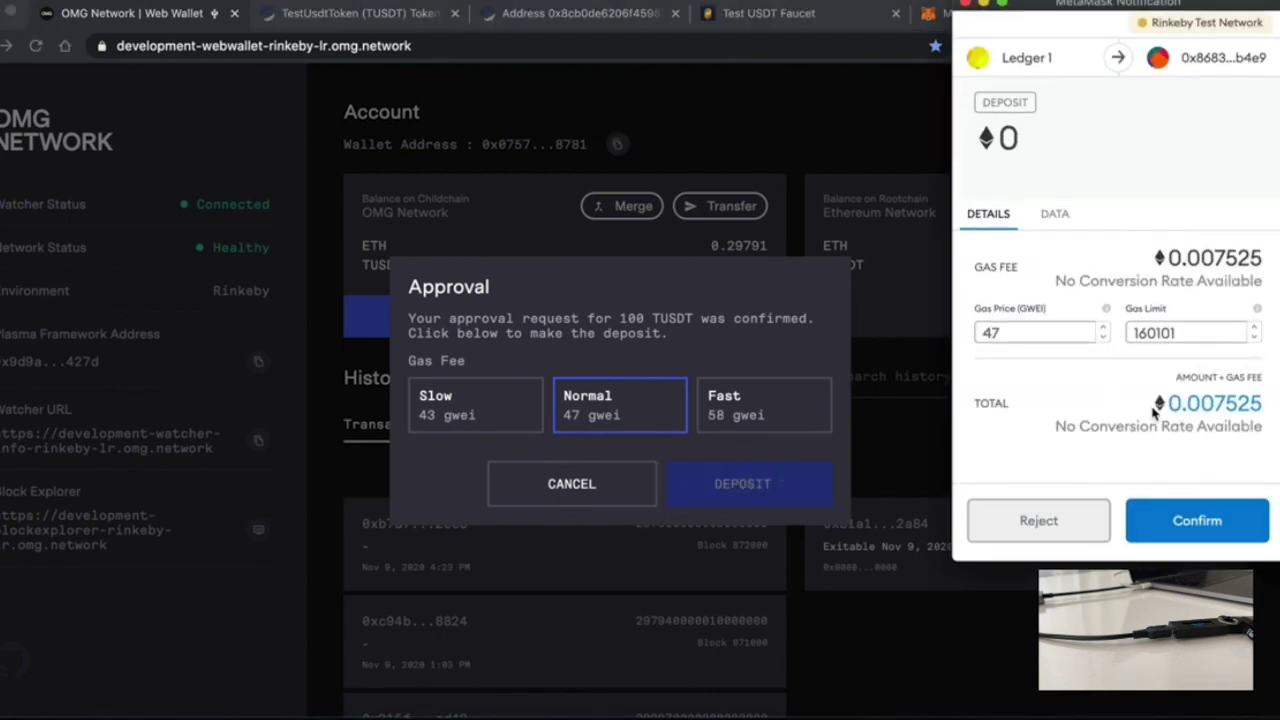
{"action": "left_click", "coordinate": [1203, 540]}
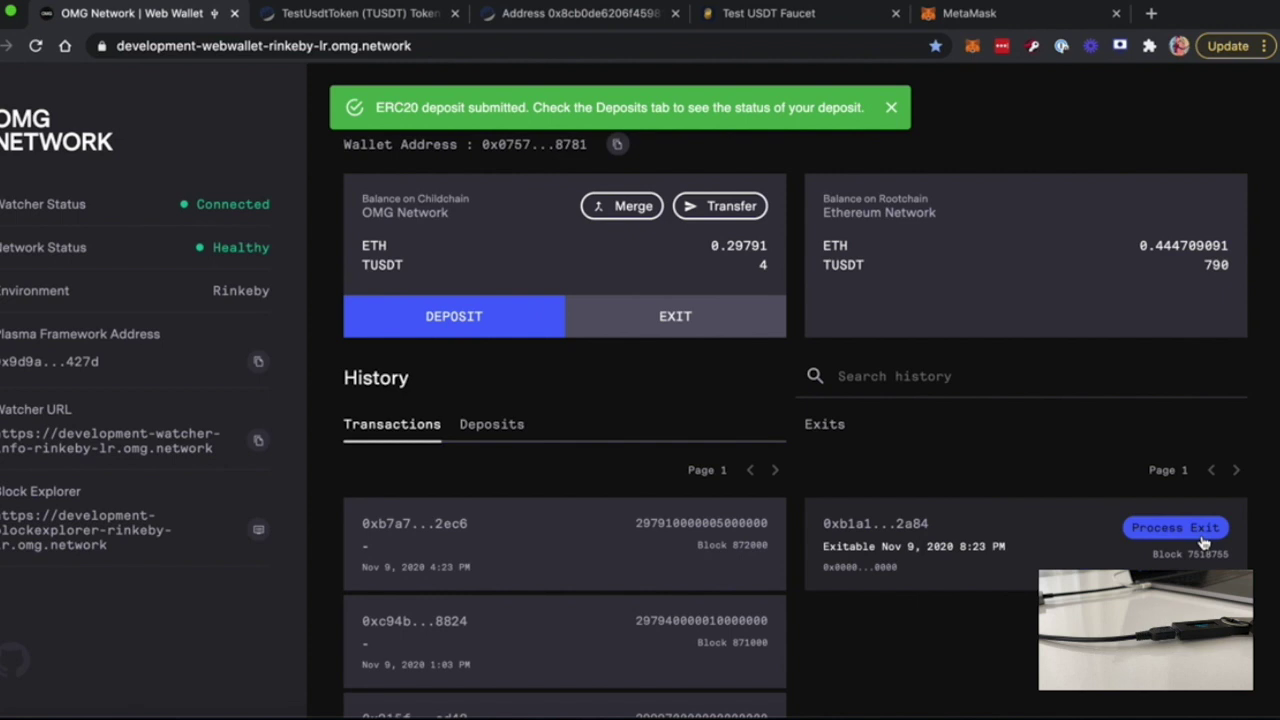
Show the Deposits history listing the 100 TUSDT deposit, with 104 TUSDT on childchain
{"action": "left_click", "coordinate": [488, 423]}
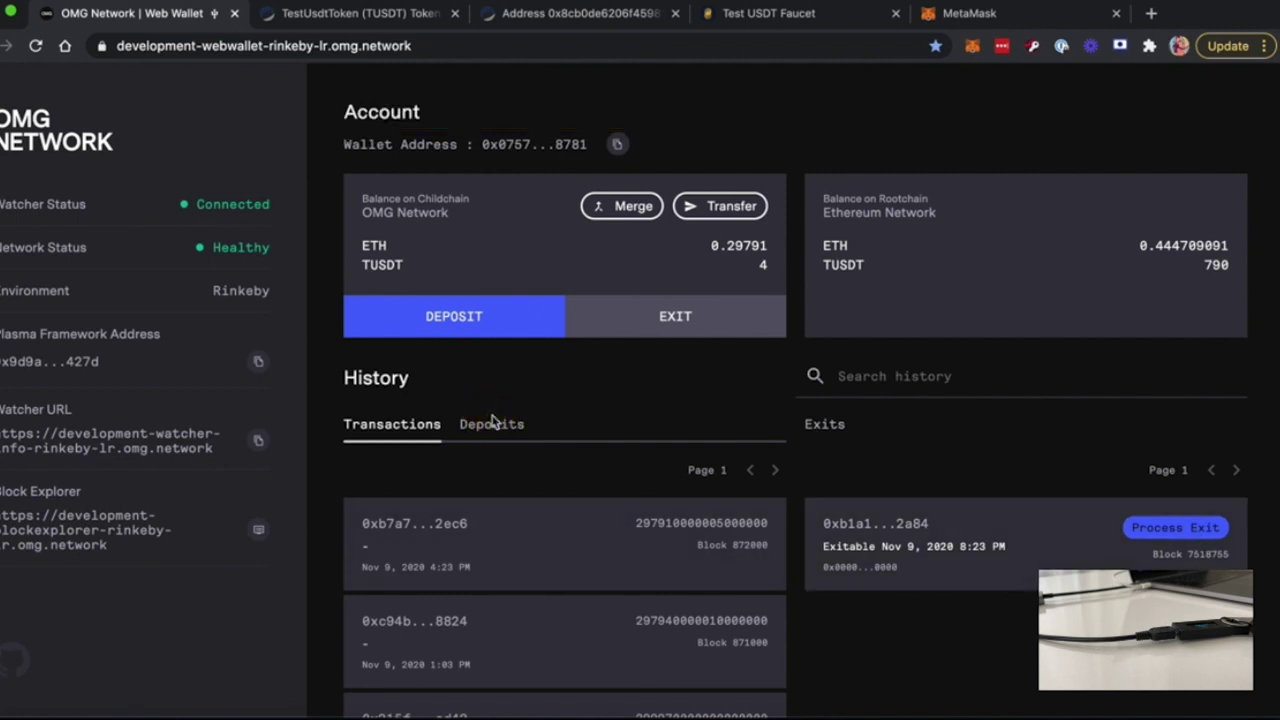
{"action": "left_click", "coordinate": [490, 423]}
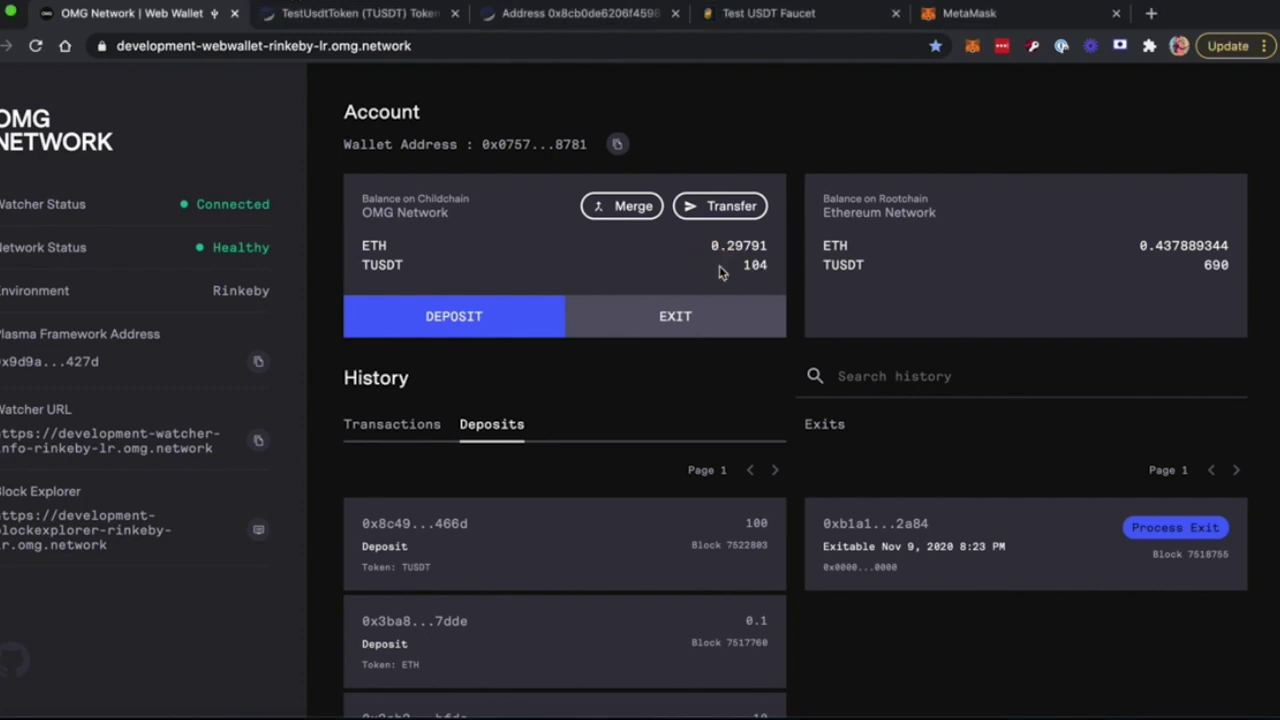
Start a transfer and paste the recipient address copied from the Etherscan address page
{"action": "left_click", "coordinate": [735, 214]}
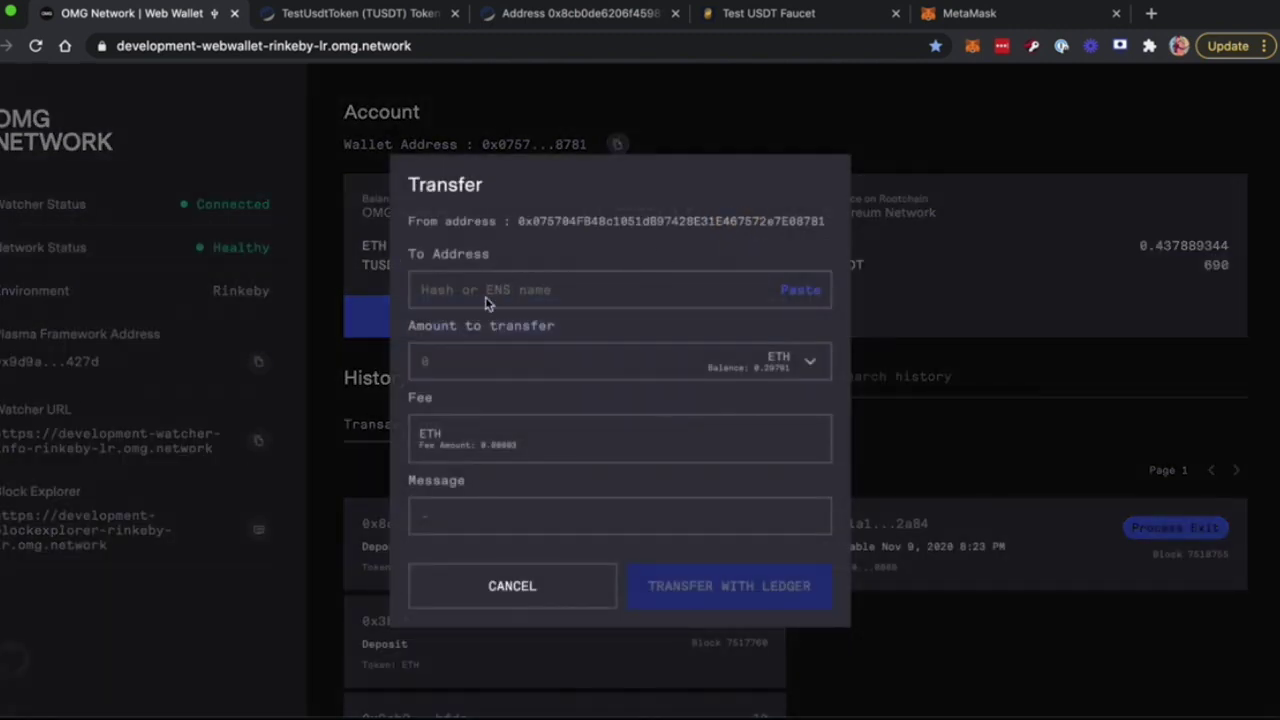
{"action": "left_click", "coordinate": [566, 18]}
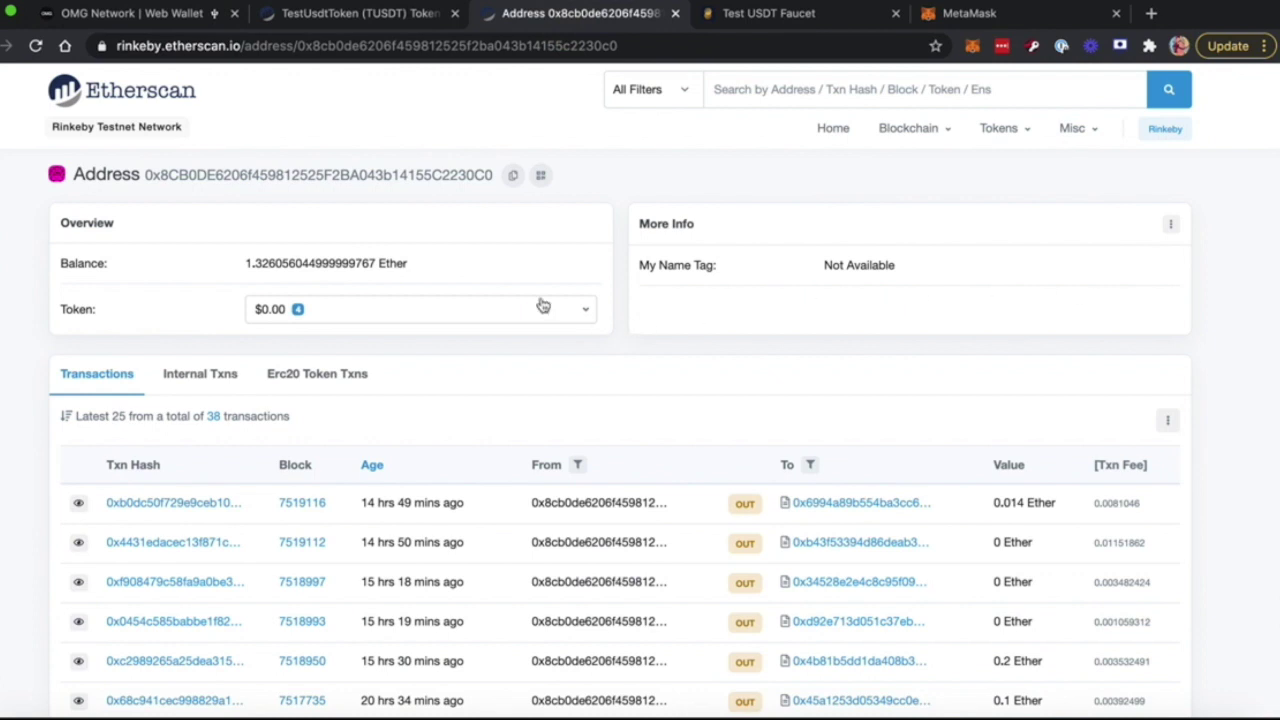
{"action": "left_click", "coordinate": [512, 175]}
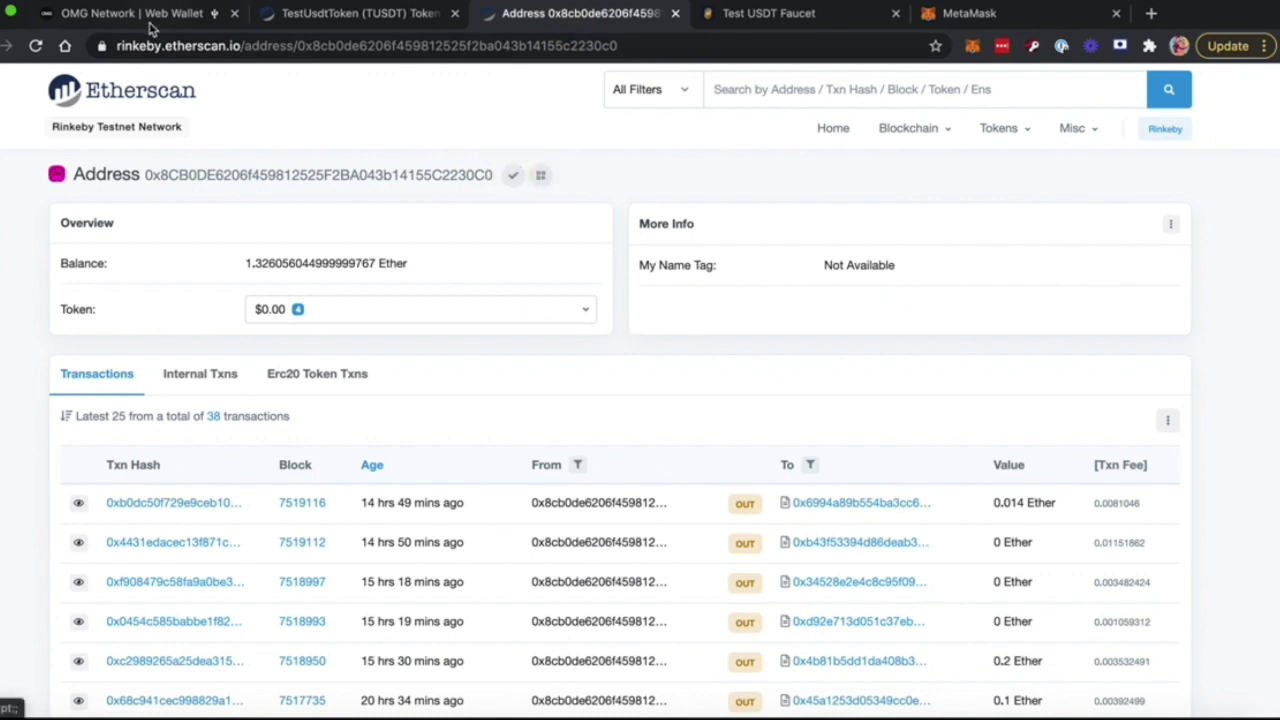
{"action": "left_click", "coordinate": [150, 16]}
{"action": "left_click", "coordinate": [508, 289]}
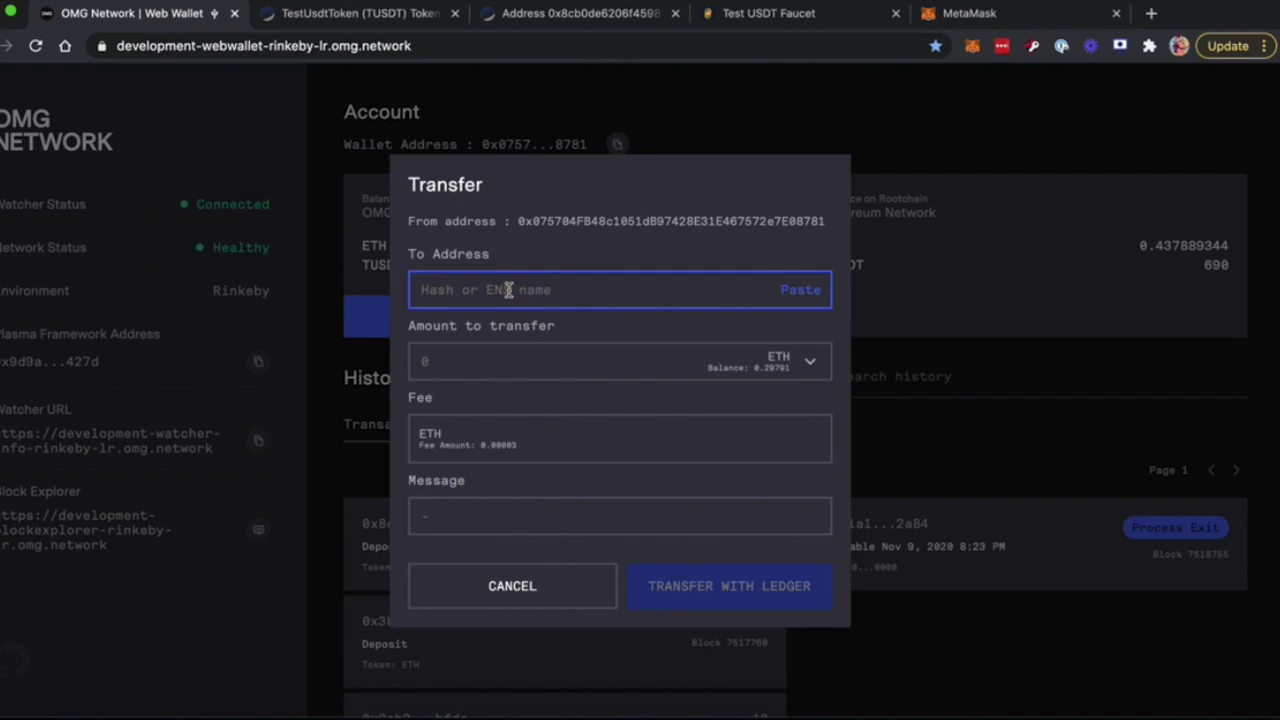
{"action": "key", "text": "ctrl+v"}
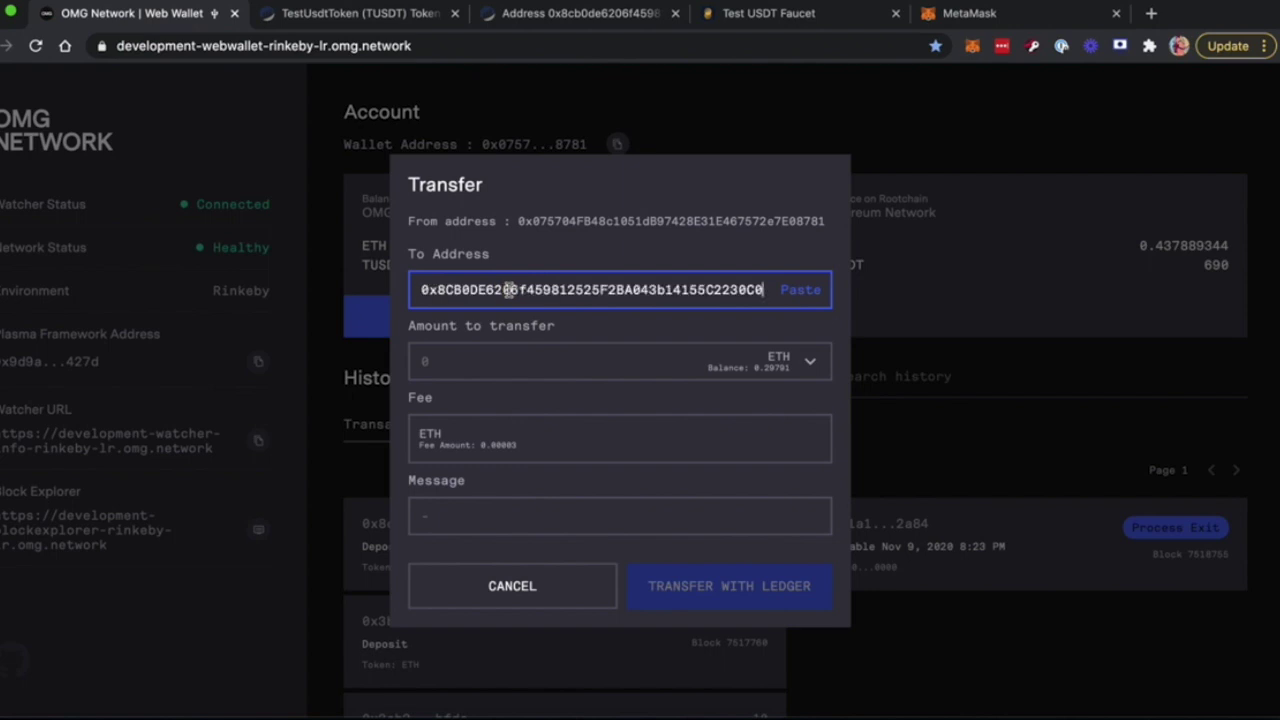
Choose TUSDT as the token to send and enter an amount of 10
{"action": "left_click", "coordinate": [816, 372]}
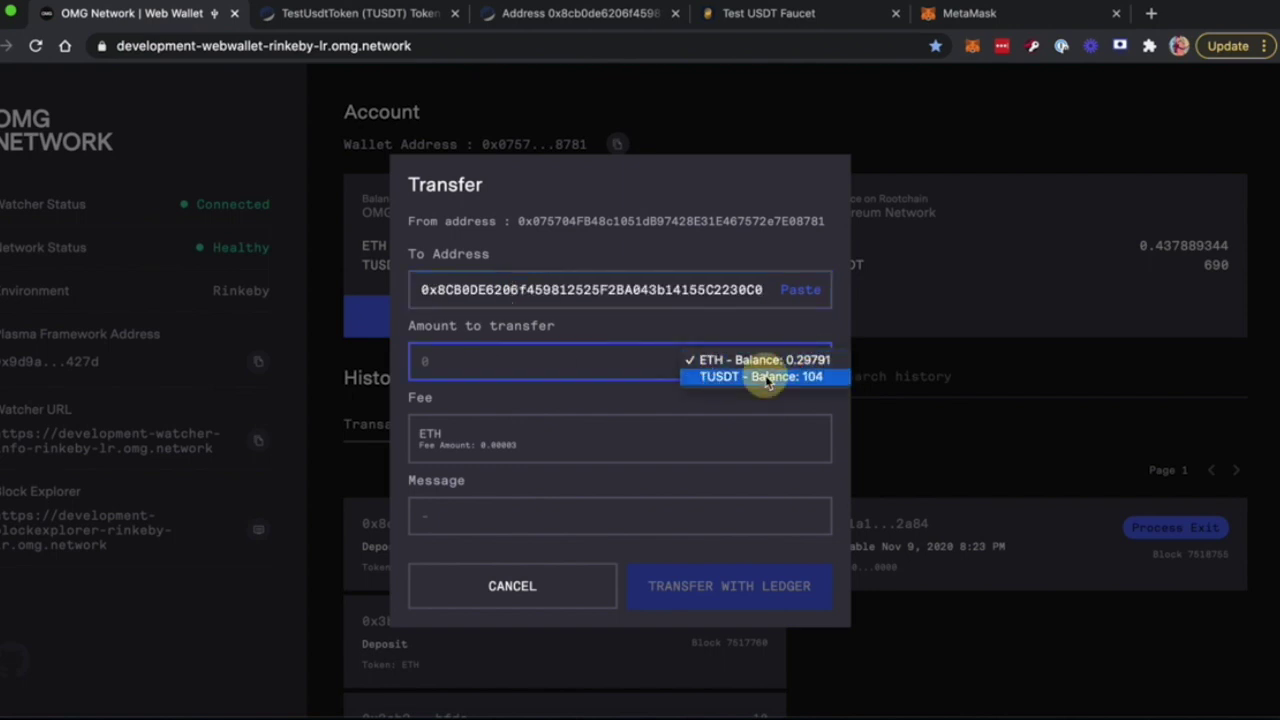
{"action": "left_click", "coordinate": [767, 378]}
{"action": "left_click", "coordinate": [560, 354]}
{"action": "type", "text": "10"}
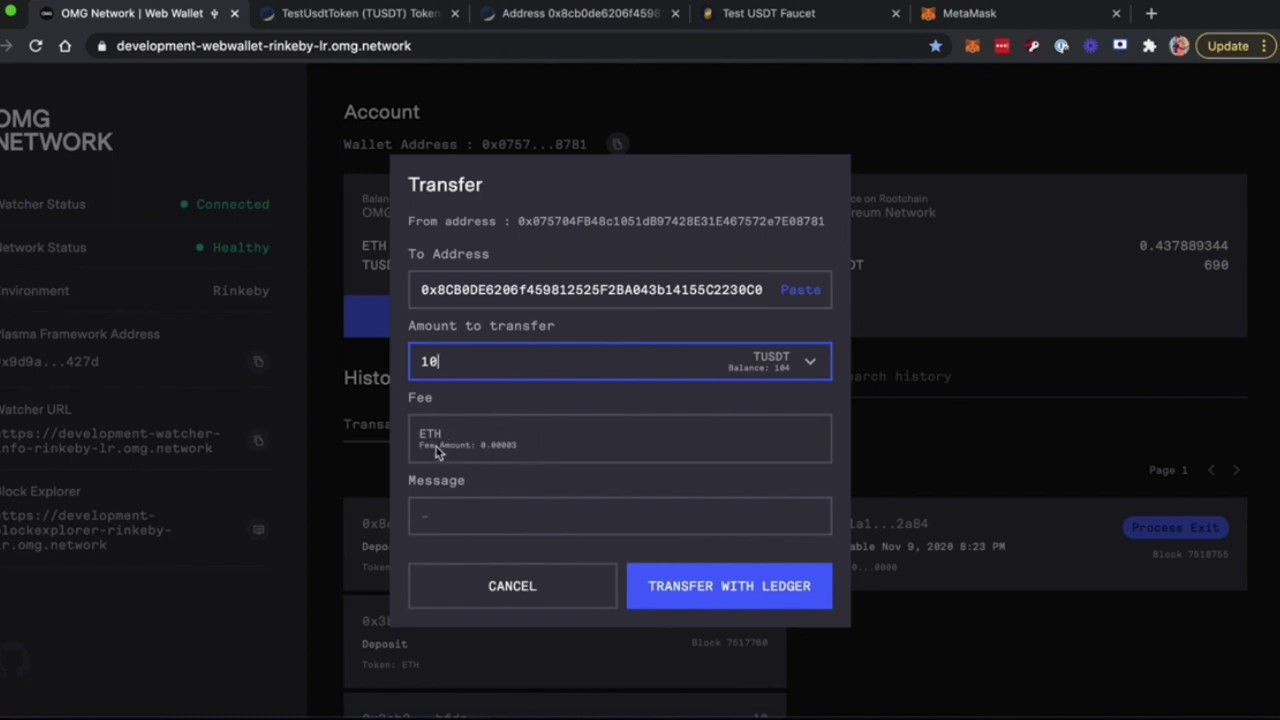
Submit the 10 TUSDT transfer, signing it on the Ledger device
{"action": "left_click", "coordinate": [676, 592]}
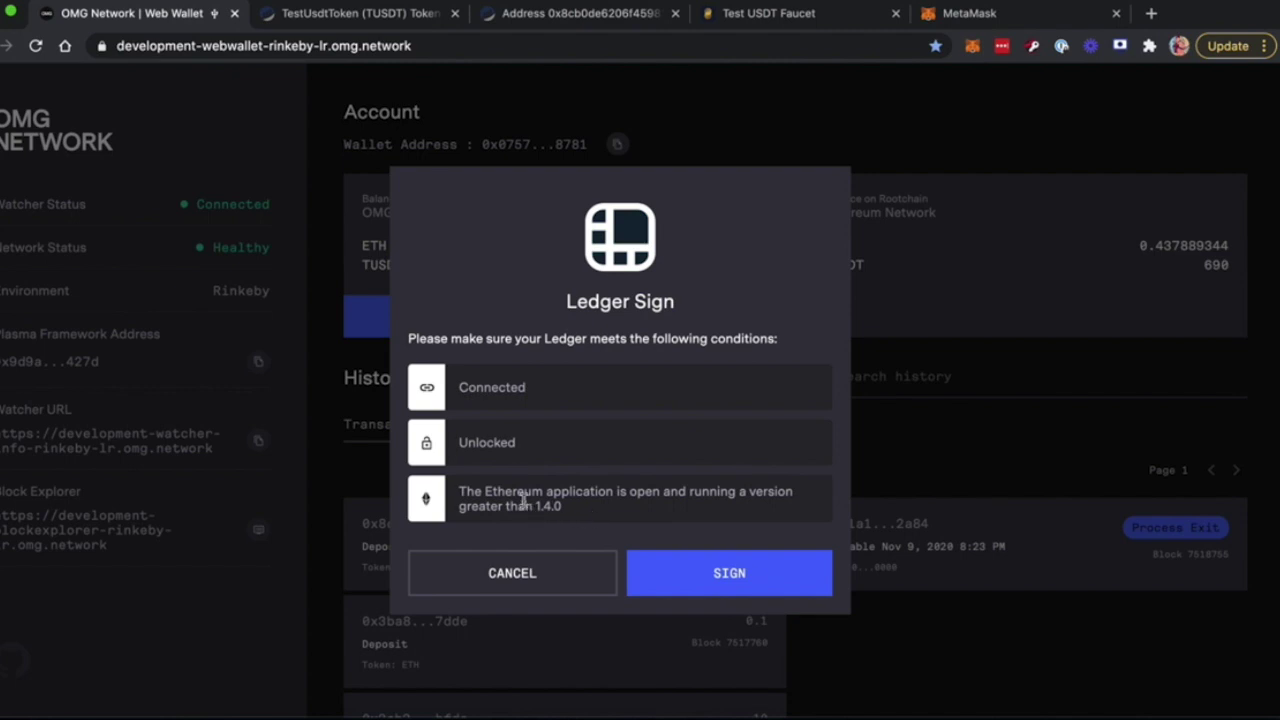
{"action": "left_click", "coordinate": [720, 582]}
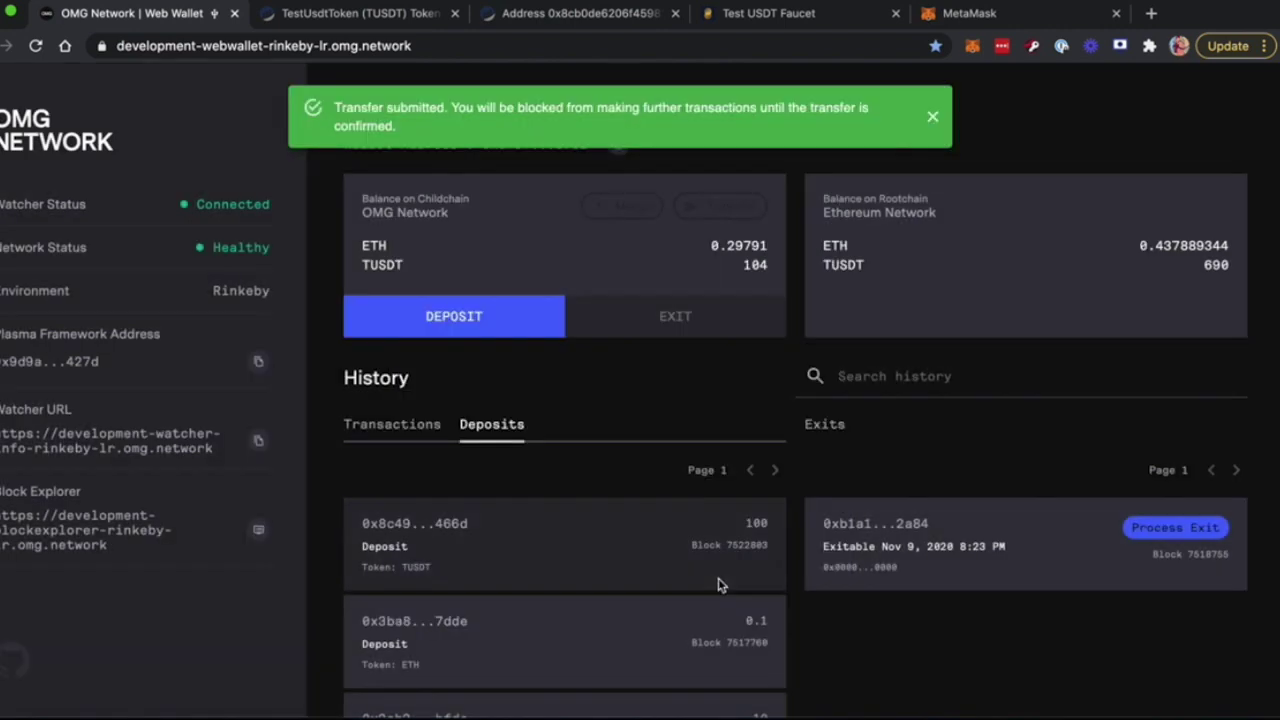
Show the Transactions history, where the new transfer is listed as pending in block 875800
{"action": "left_click", "coordinate": [395, 424]}
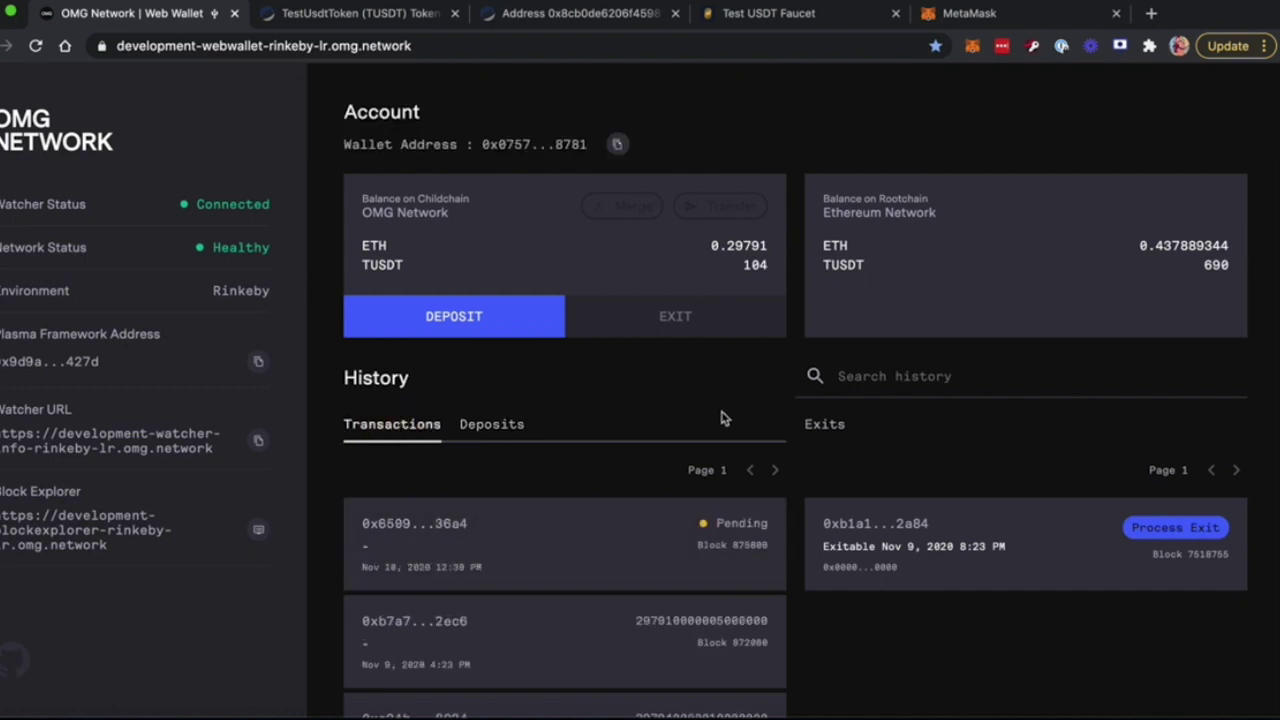